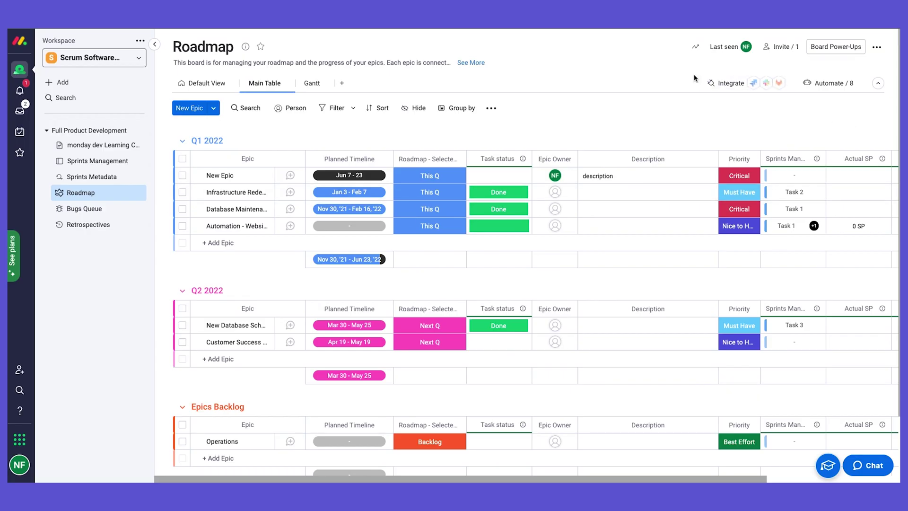
# - Open the Sprints Management board and look over its sprint and backlog groups
pyautogui.hscroll(5, 682, 73)
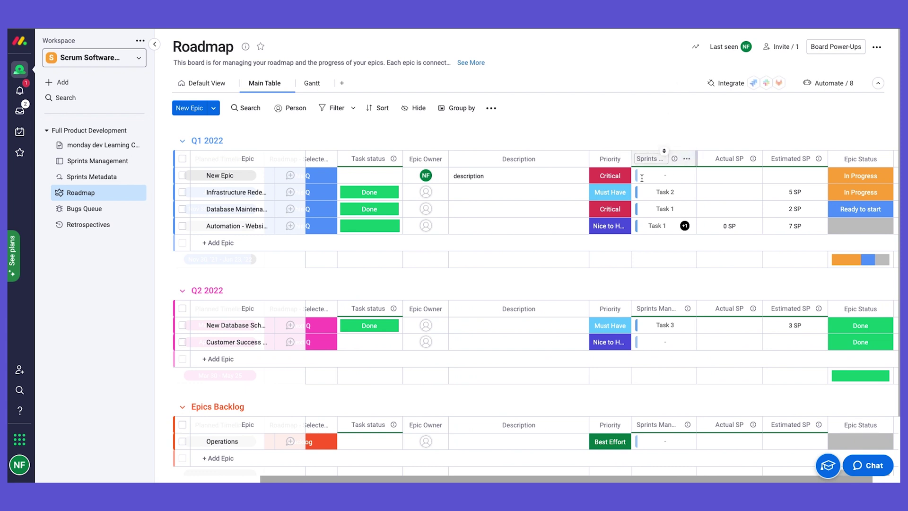
pyautogui.hscroll(1, 180, 211)
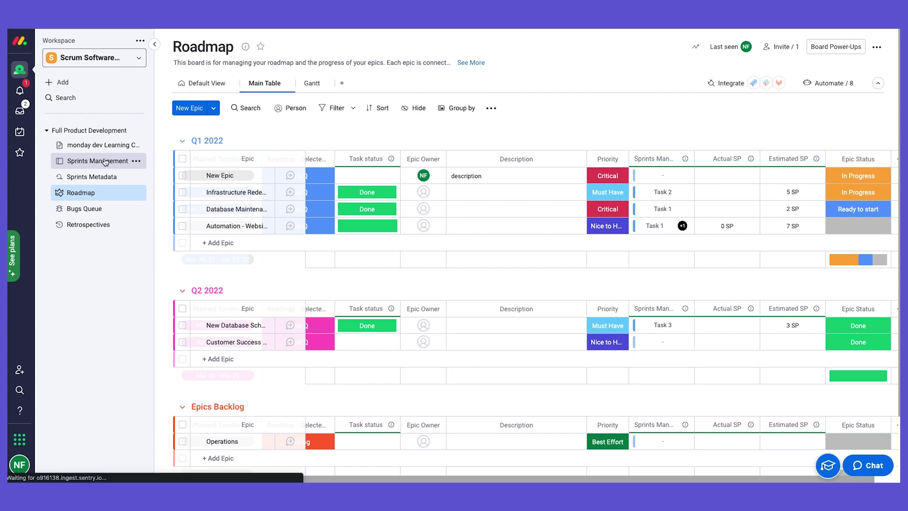
pyautogui.click(105, 162)
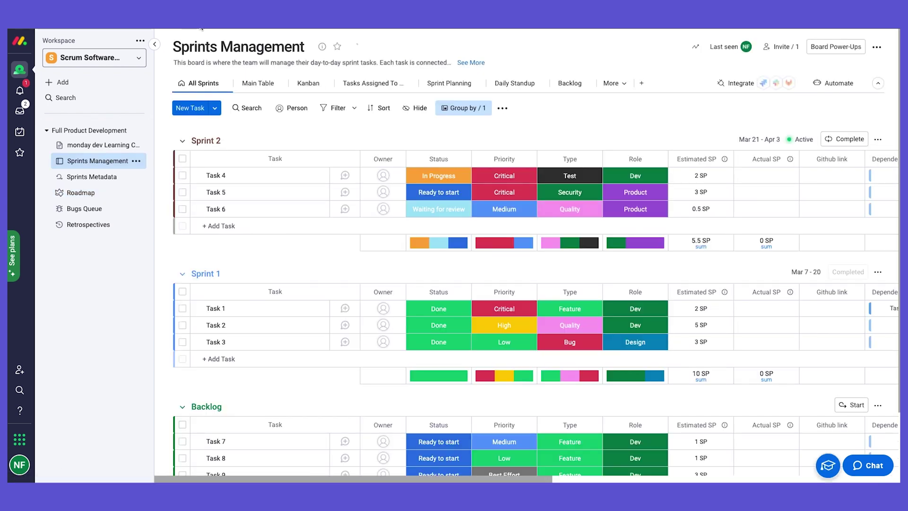
pyautogui.scroll(-1, 623, 188)
pyautogui.scroll(1, 623, 188)
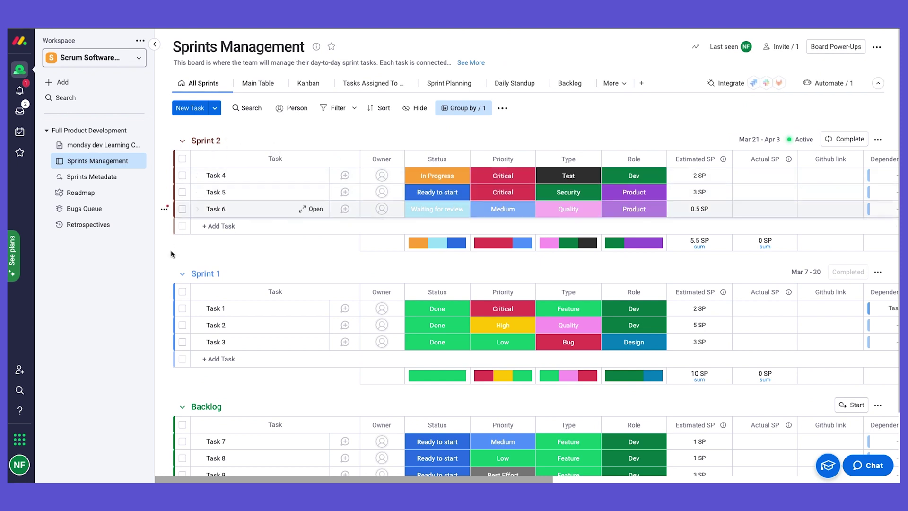
pyautogui.scroll(-1, 214, 280)
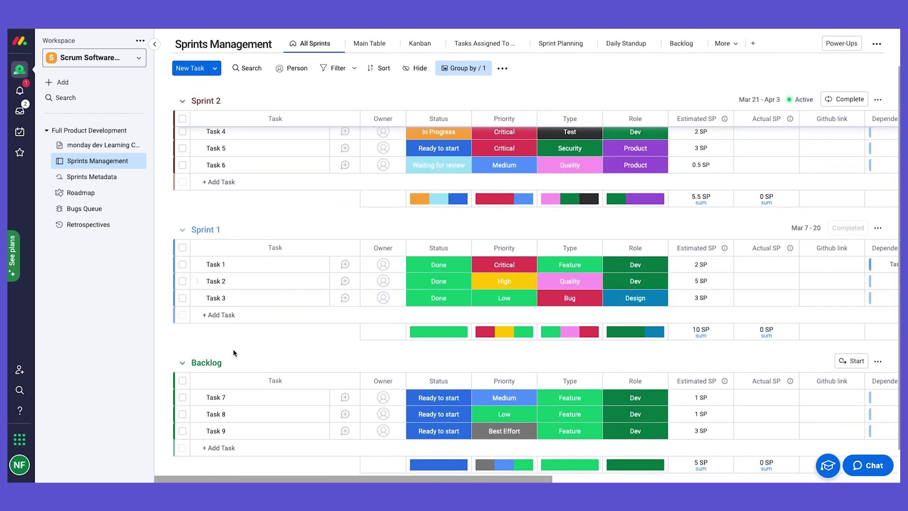
pyautogui.scroll(1, 212, 366)
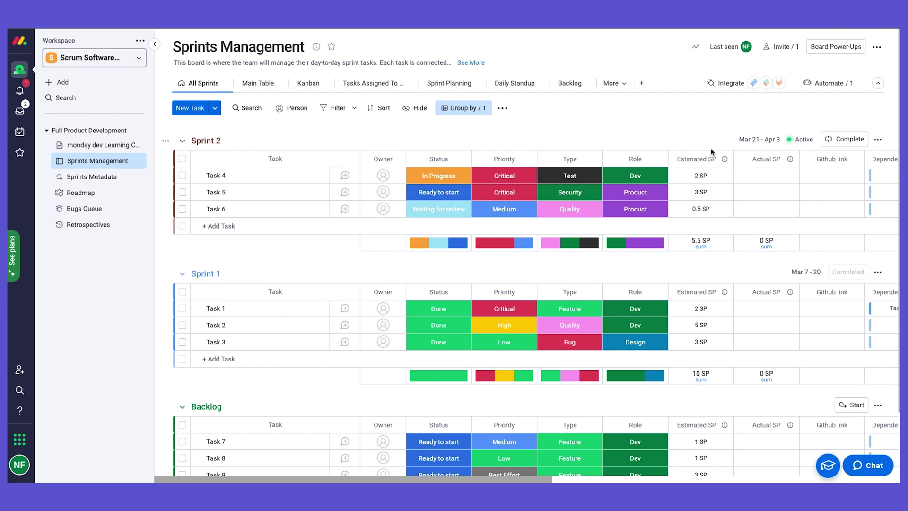
# - Add a new task named Task 10 to the end of the Backlog group
pyautogui.scroll(-1, 708, 152)
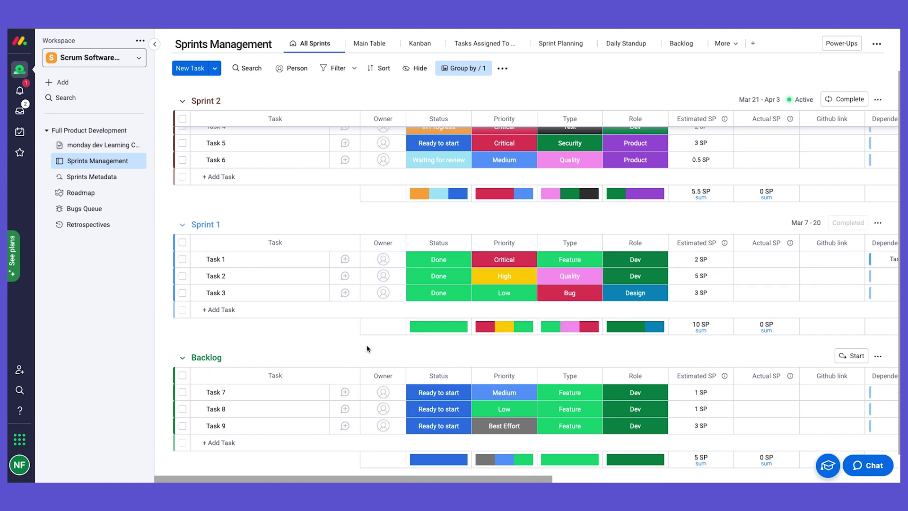
pyautogui.click(264, 439)
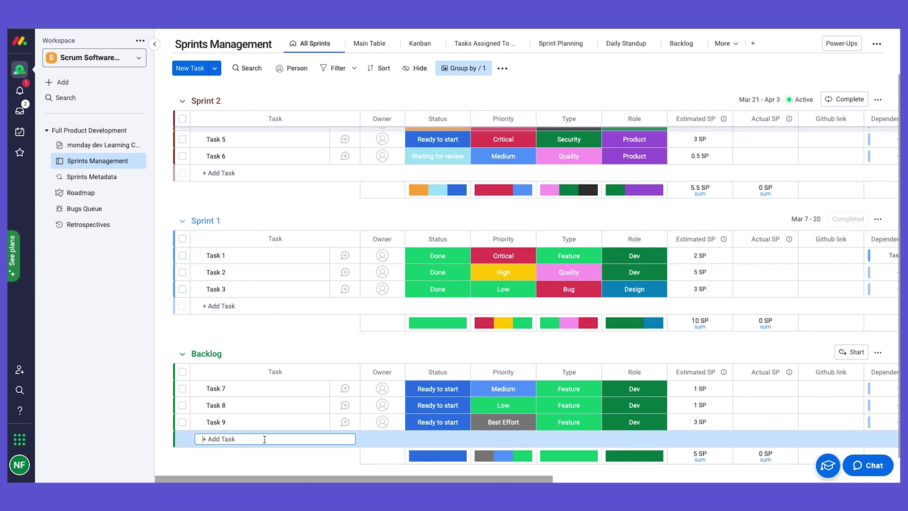
pyautogui.write('Task')
pyautogui.press('Return')
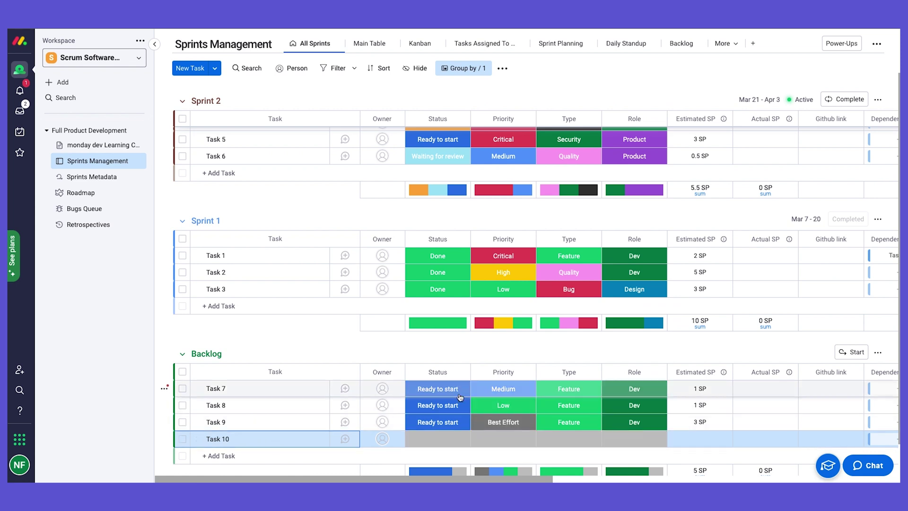
# - Set Task 10's status to Backlog and its priority to Critical
pyautogui.scroll(-1, 350, 406)
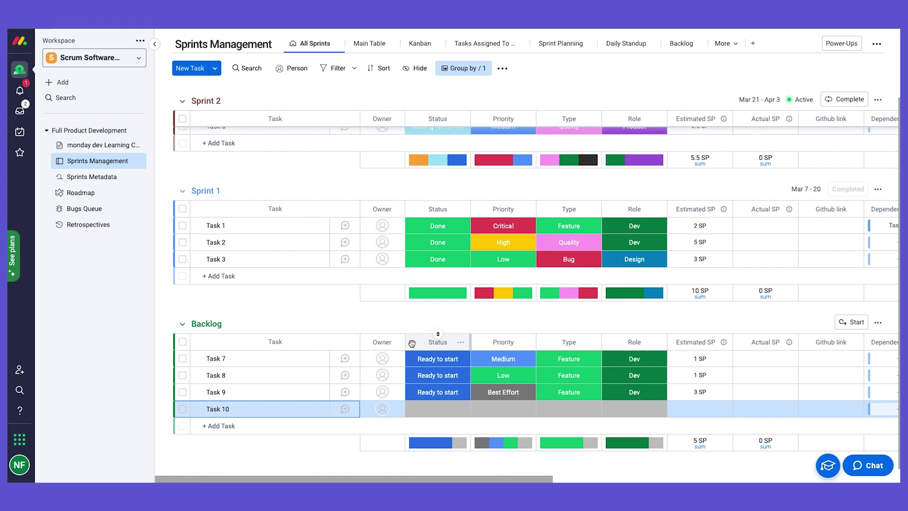
pyautogui.click(441, 413)
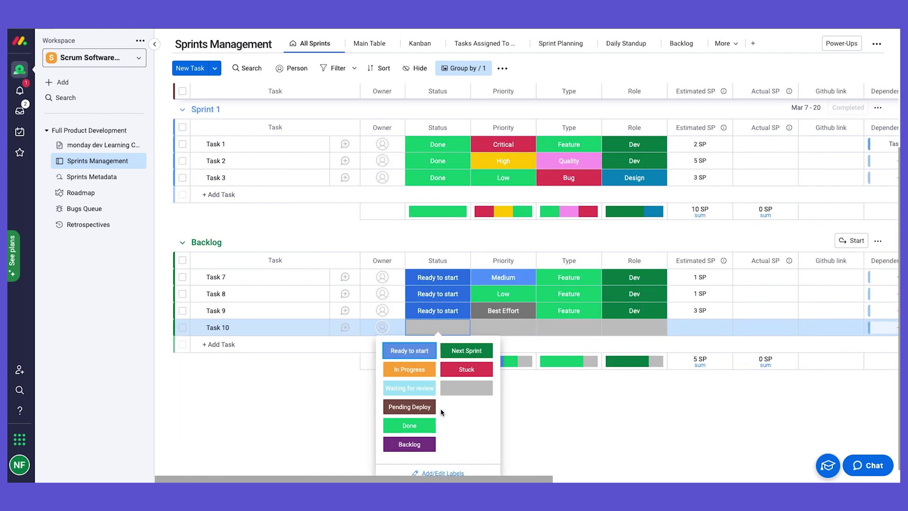
pyautogui.click(427, 447)
pyautogui.click(509, 406)
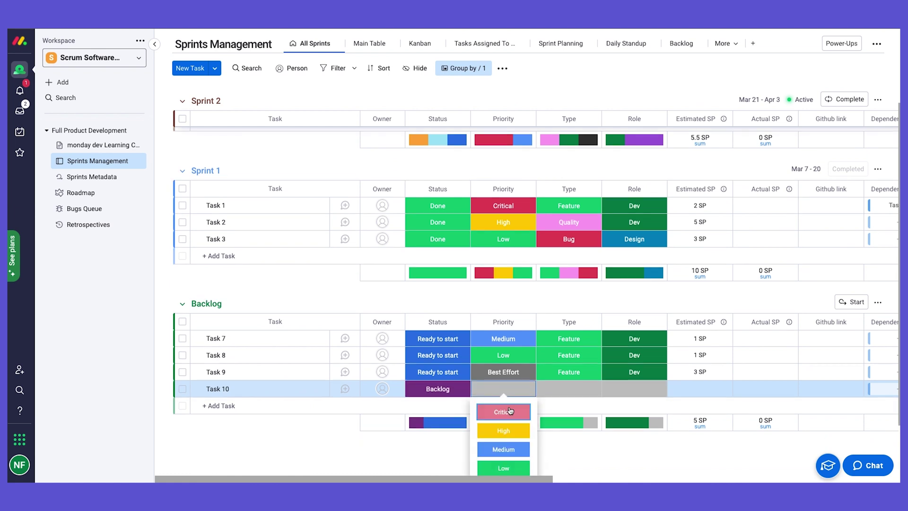
pyautogui.click(501, 409)
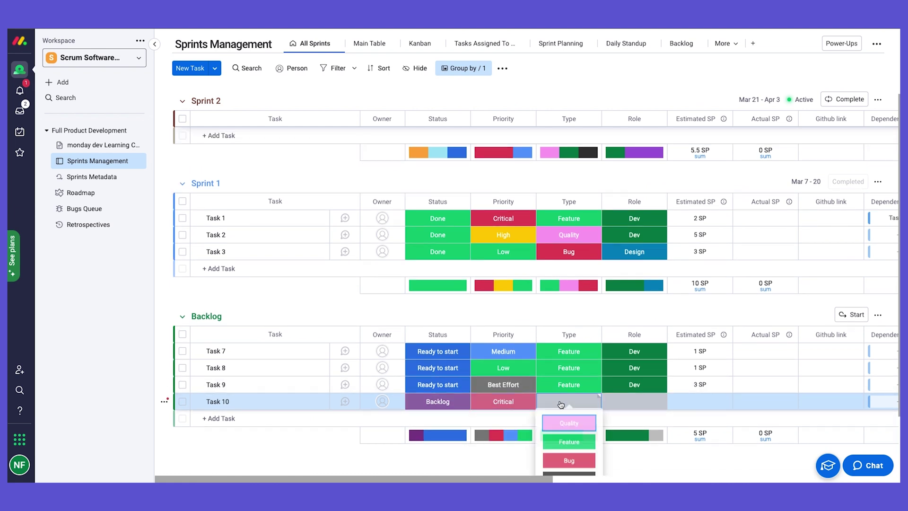
# - Set Task 10's type to Quality and its role to Dev
pyautogui.click(560, 399)
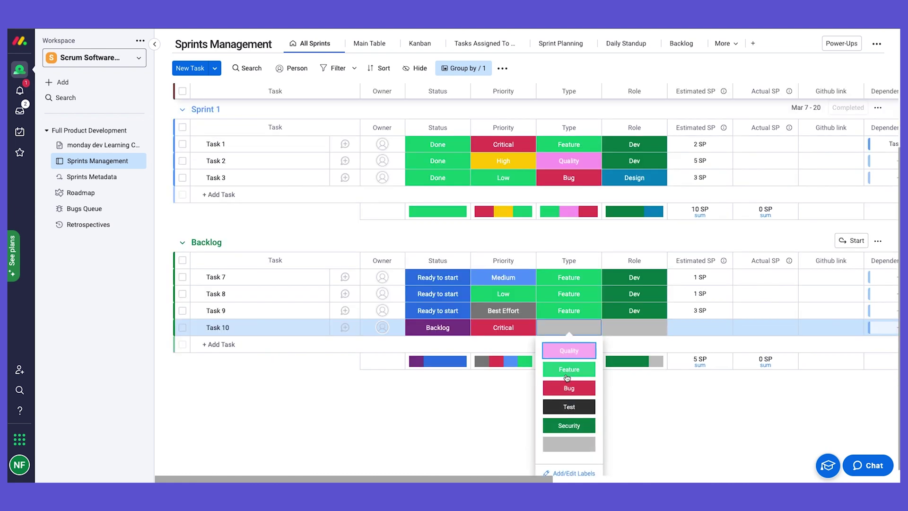
pyautogui.click(568, 352)
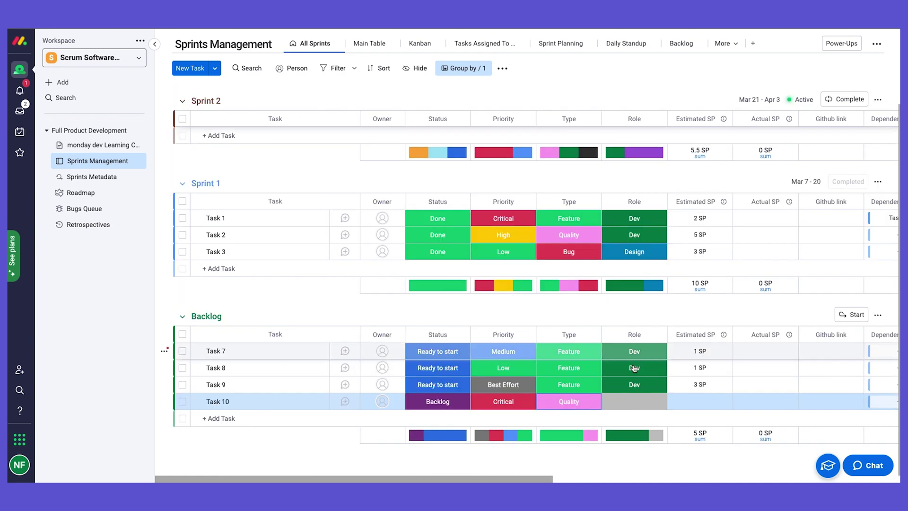
pyautogui.click(653, 402)
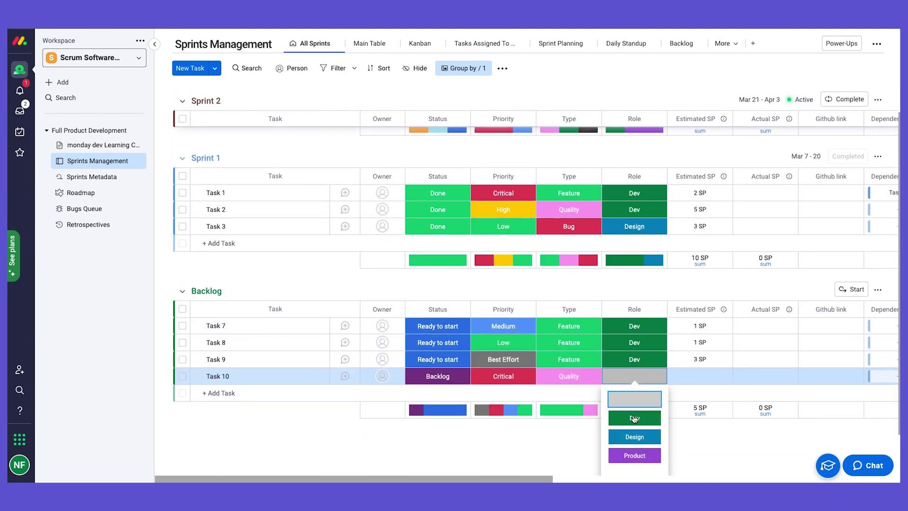
pyautogui.click(635, 418)
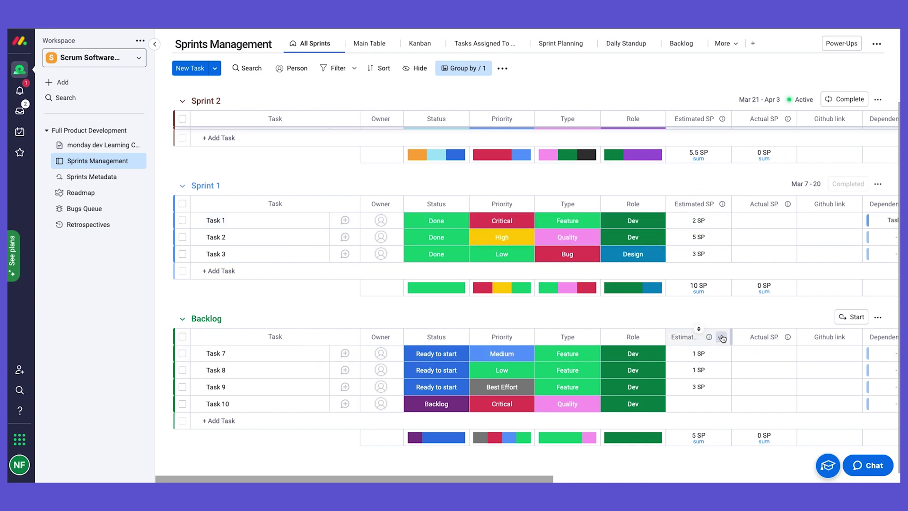
# - Look through the settings options of the Estimated SP column in the Backlog group
pyautogui.click(721, 336)
pyautogui.moveTo(652, 354)
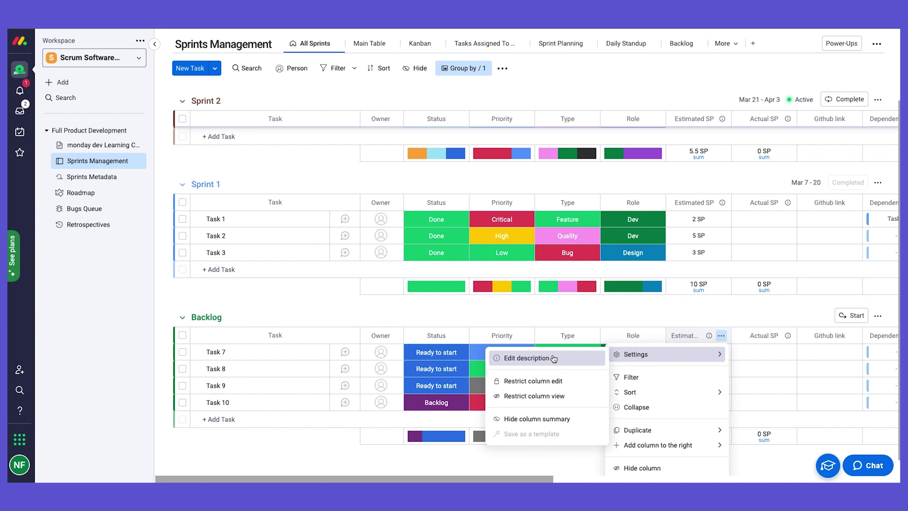
pyautogui.scroll(-1, 721, 385)
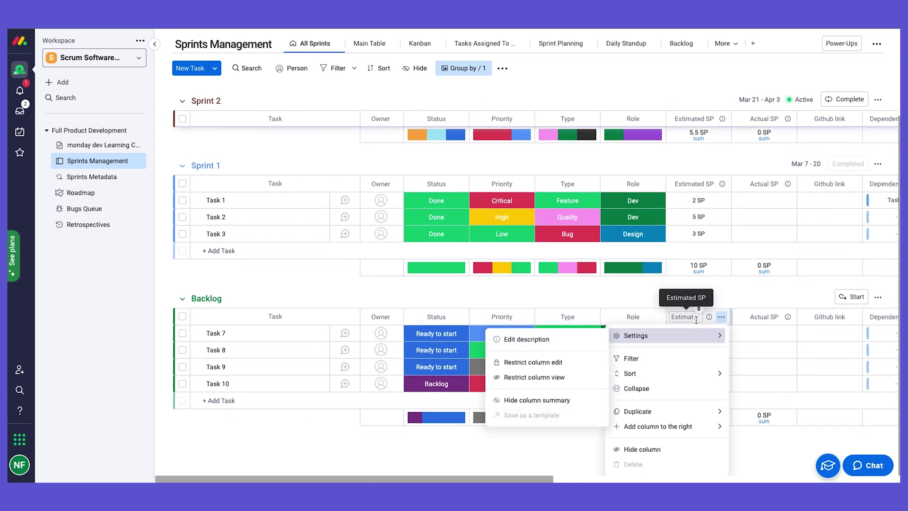
pyautogui.scroll(1, 793, 458)
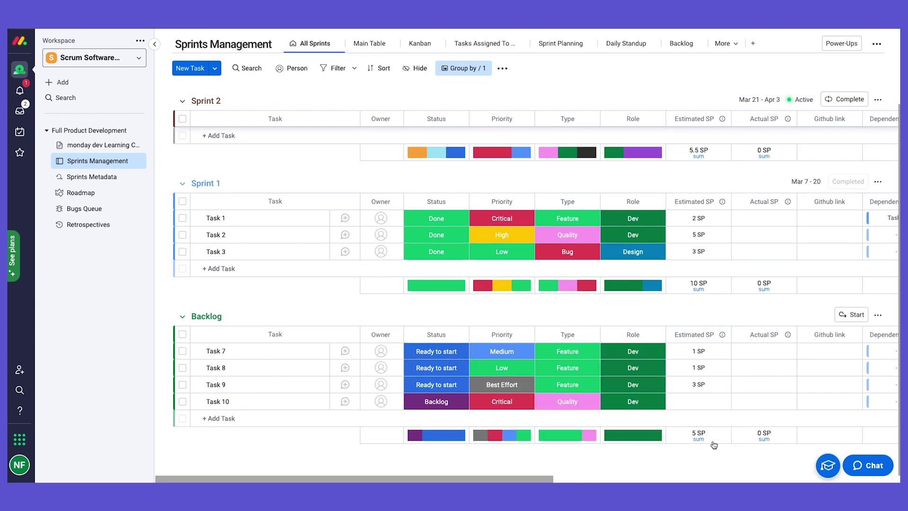
# - Rename the Estimated SP column to Estimated hours
pyautogui.click(702, 351)
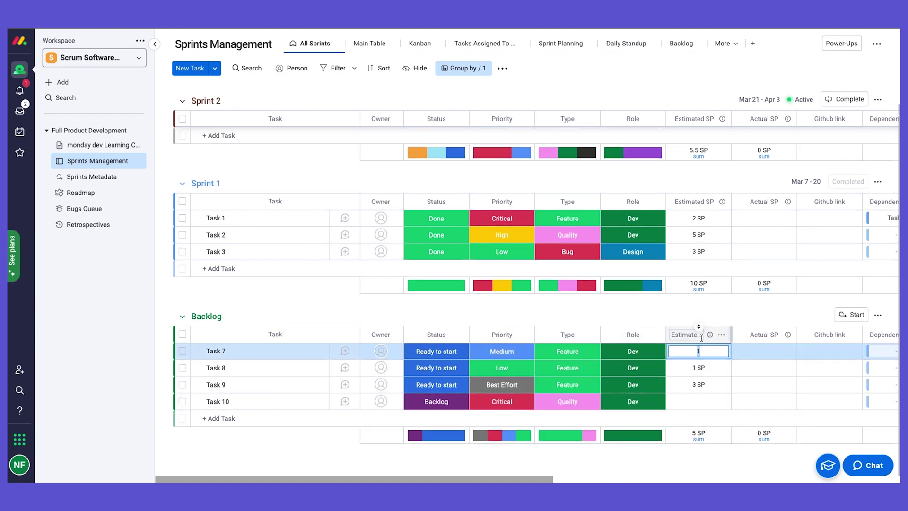
pyautogui.click(700, 334)
pyautogui.moveTo(711, 334); pyautogui.dragTo(700, 335)
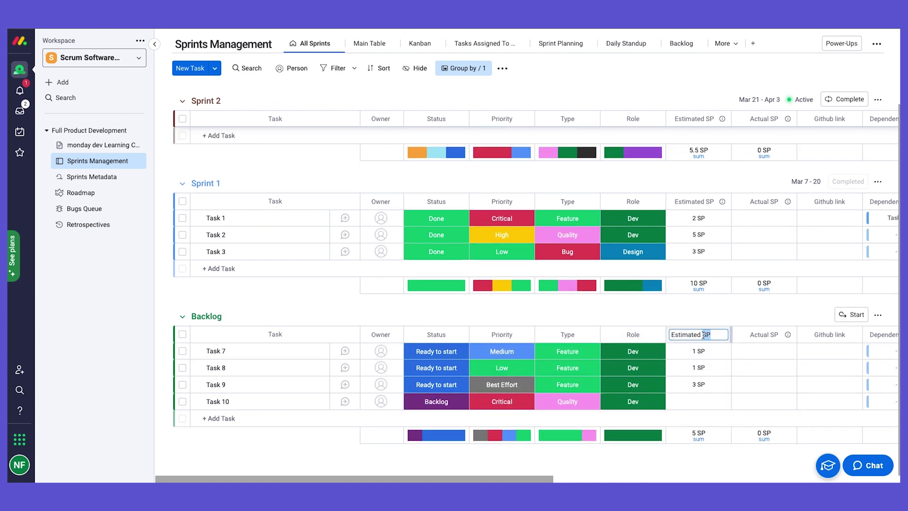
pyautogui.write('hours')
pyautogui.press('Return')
# - Restore the story-point column's name to Estimated SP
pyautogui.click(693, 335)
pyautogui.moveTo(701, 334); pyautogui.dragTo(723, 334)
pyautogui.press('BackSpace')
pyautogui.press('Return')
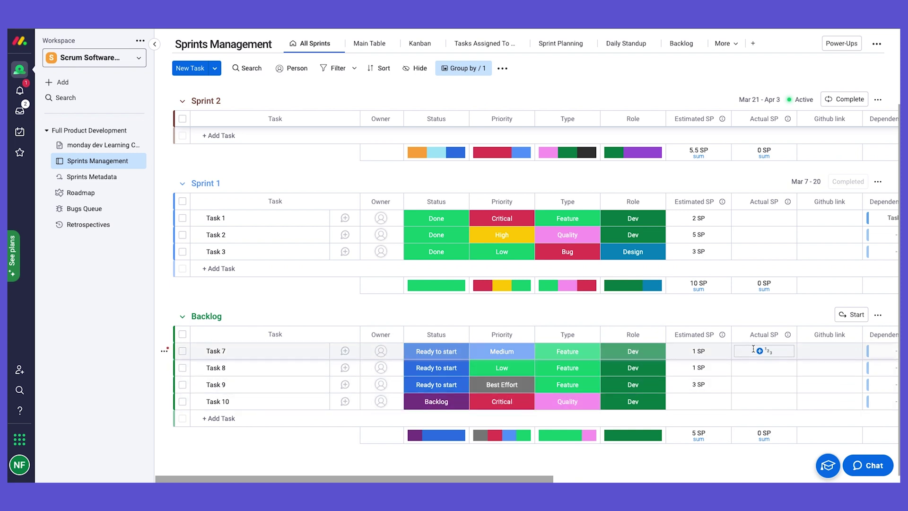
# - View the web address and display text fields of Task 7's Github link, and close them without entering anything
pyautogui.hscroll(2, 753, 350)
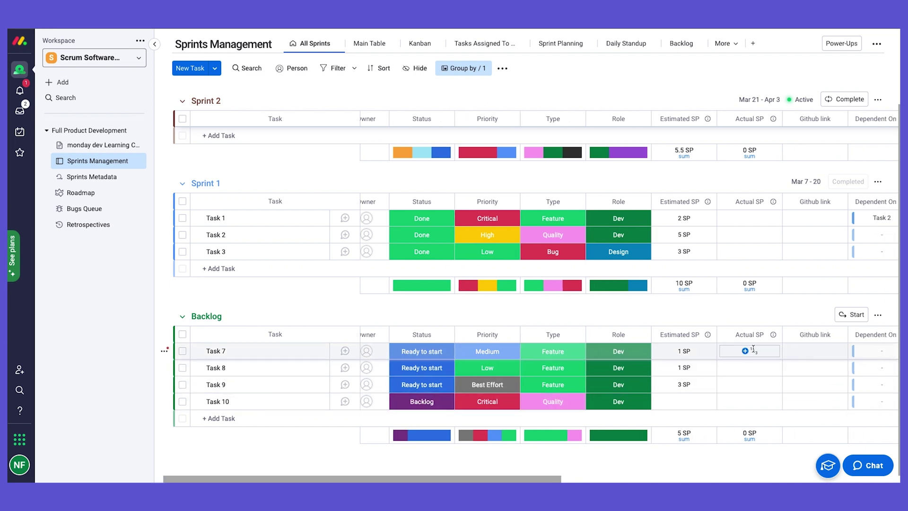
pyautogui.click(776, 353)
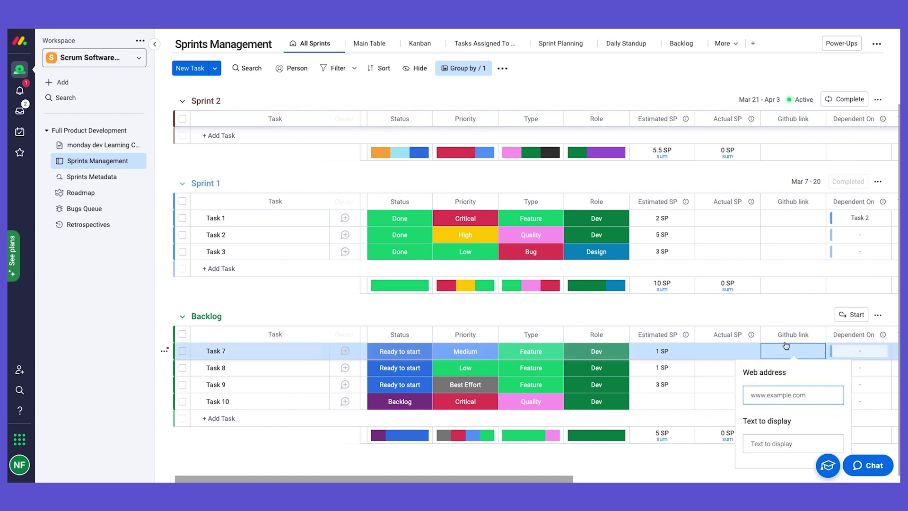
pyautogui.hscroll(5, 787, 343)
pyautogui.hscroll(2, 790, 340)
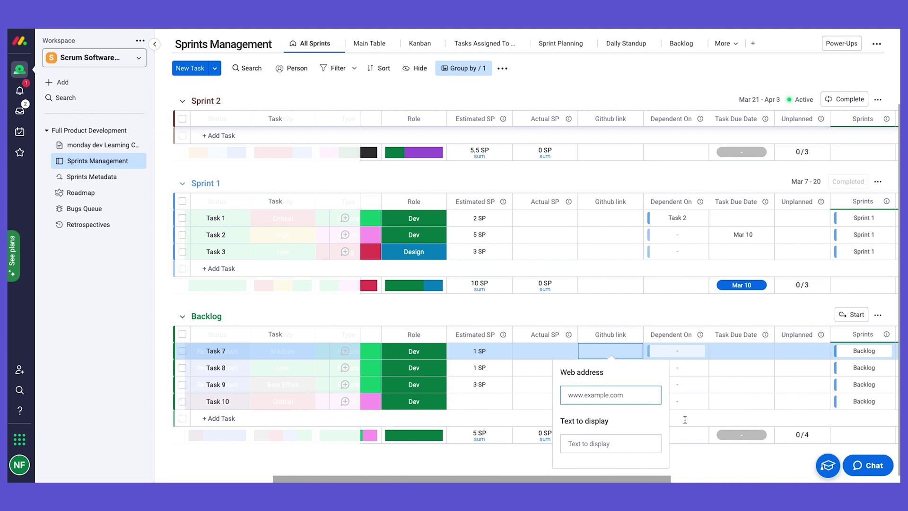
pyautogui.click(690, 314)
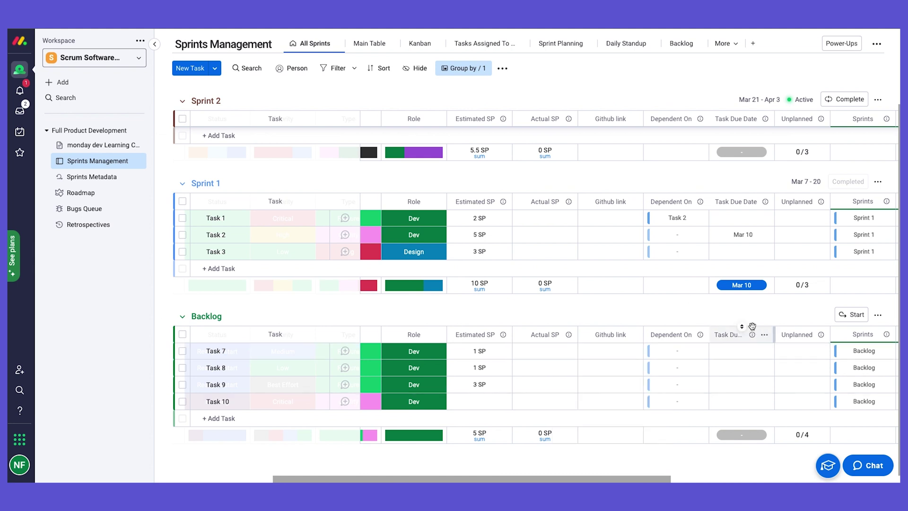
# - Try toggling the Unplanned checkbox for tasks in the Backlog group
pyautogui.hscroll(2, 752, 329)
pyautogui.click(747, 350)
pyautogui.click(748, 368)
pyautogui.click(751, 368)
# - Connect Task 10 in the Backlog group to the Q1 2022 epic named New Epic
pyautogui.scroll(1, 748, 340)
pyautogui.scroll(2, 748, 340)
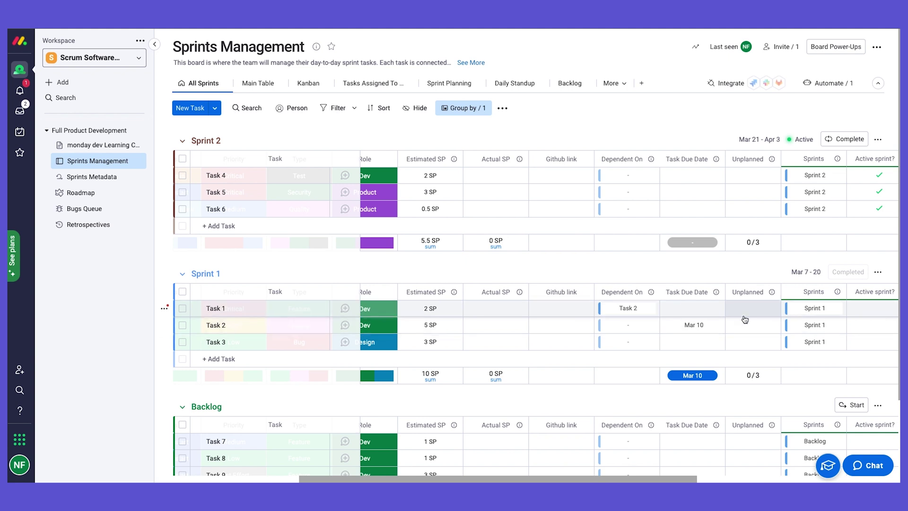
pyautogui.hscroll(3, 745, 319)
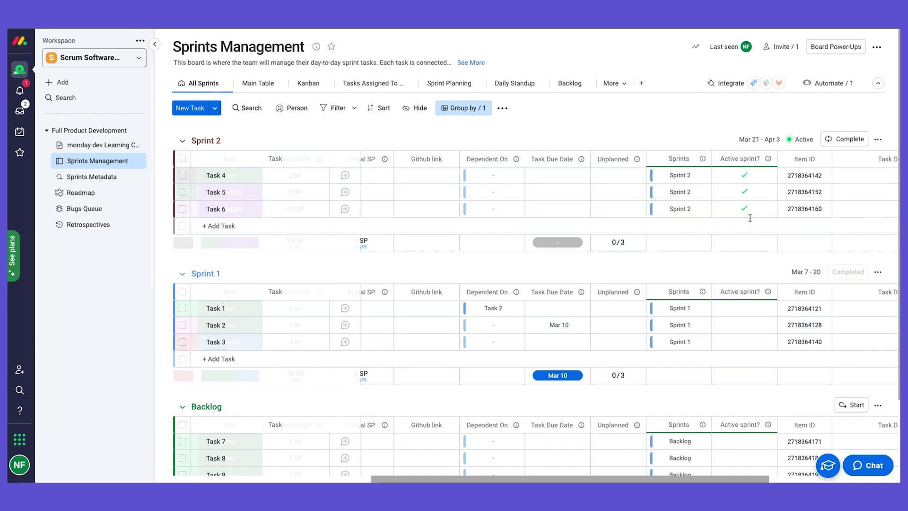
pyautogui.hscroll(5, 749, 218)
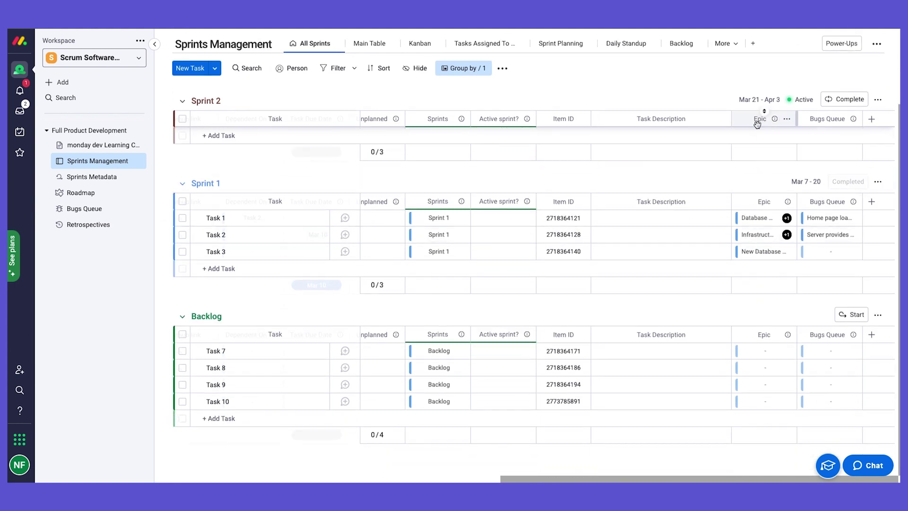
pyautogui.scroll(1, 753, 359)
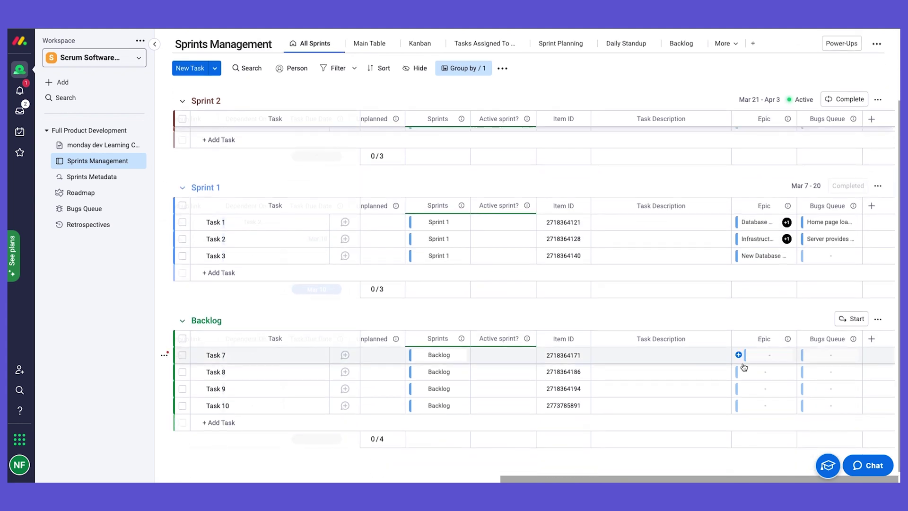
pyautogui.click(739, 405)
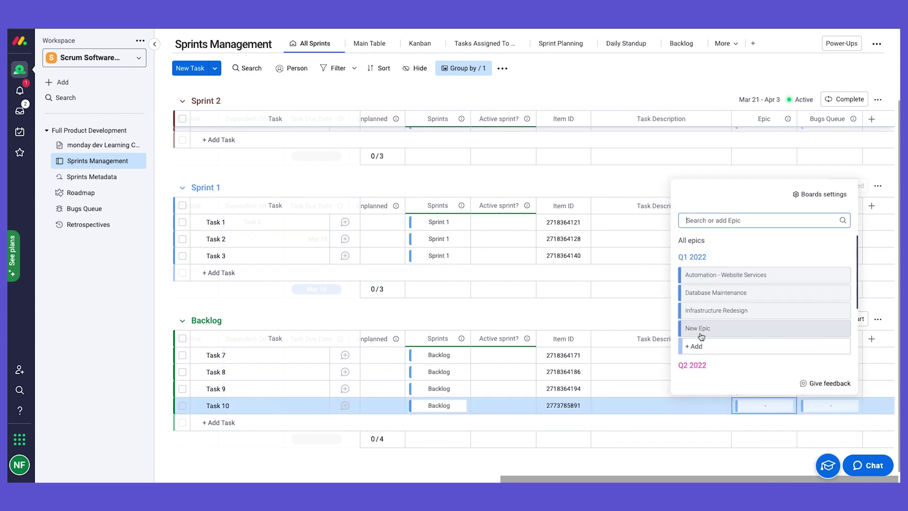
pyautogui.click(714, 330)
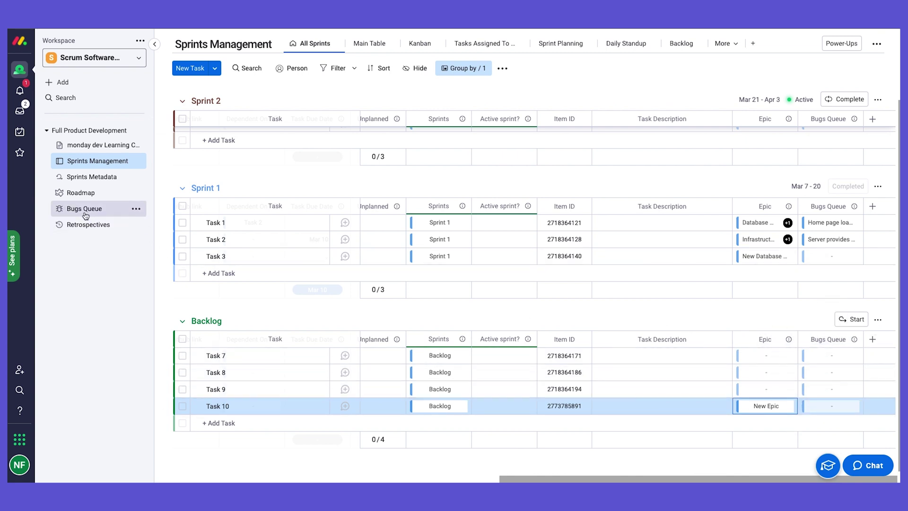
pyautogui.hscroll(-8, 470, 336)
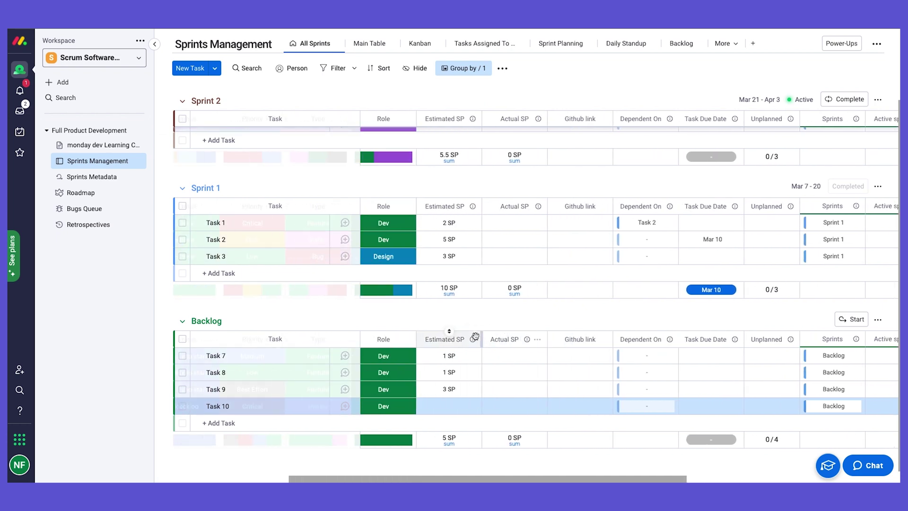
pyautogui.hscroll(-4, 475, 336)
pyautogui.scroll(2, 476, 336)
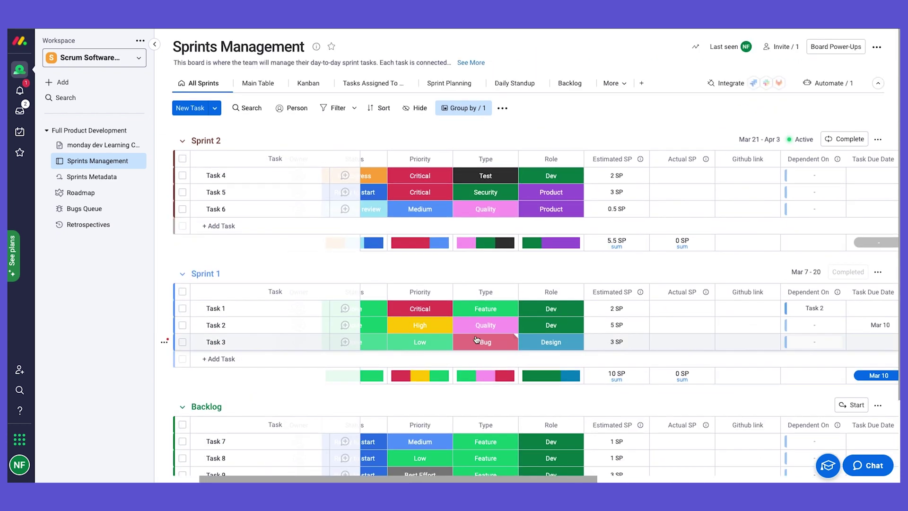
# - Start creating a new sprint on the Sprints Management board and name it Sprint 3
pyautogui.hscroll(-3, 717, 388)
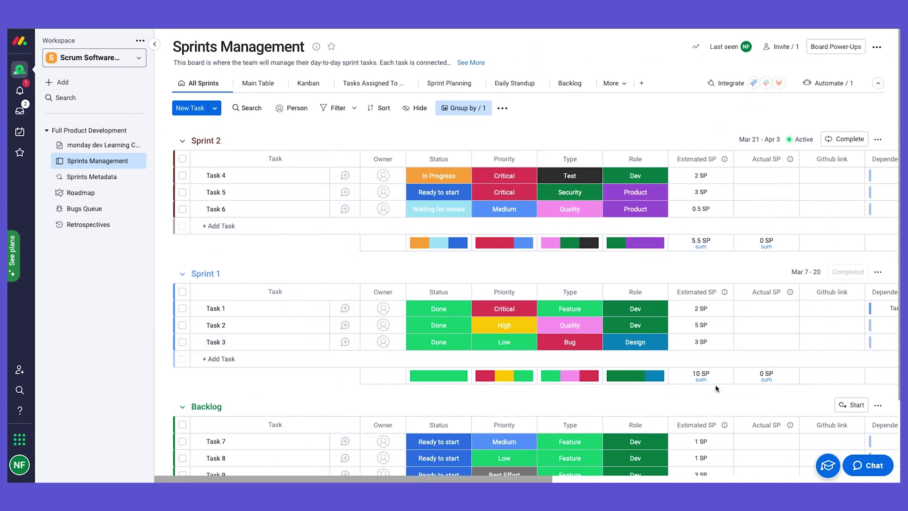
pyautogui.scroll(-2, 717, 387)
pyautogui.scroll(3, 716, 388)
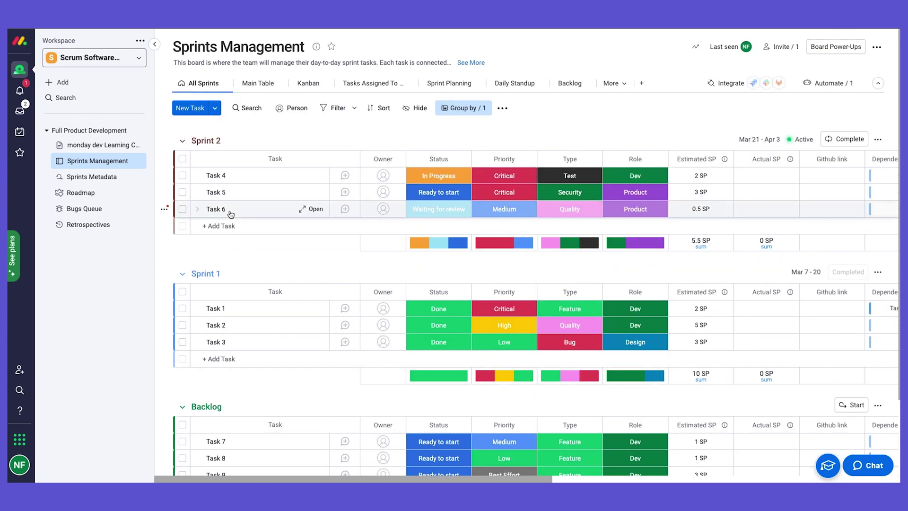
pyautogui.click(215, 108)
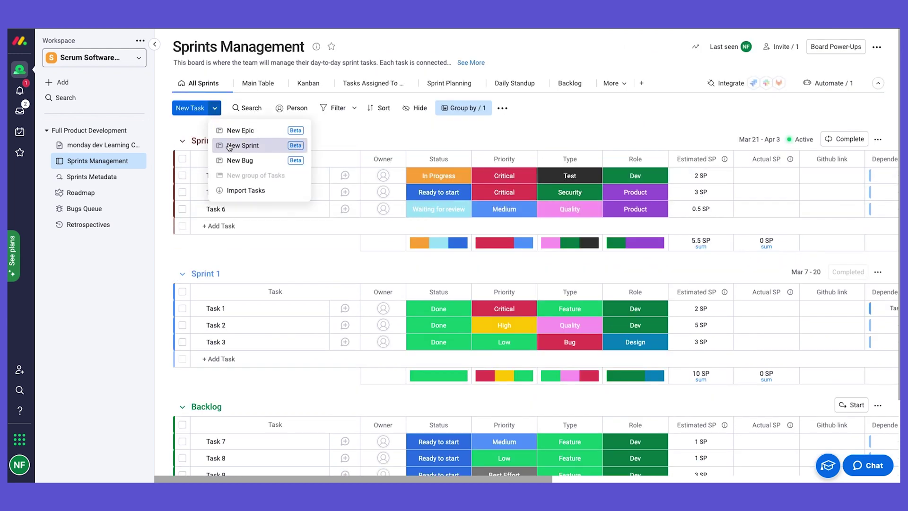
pyautogui.click(250, 147)
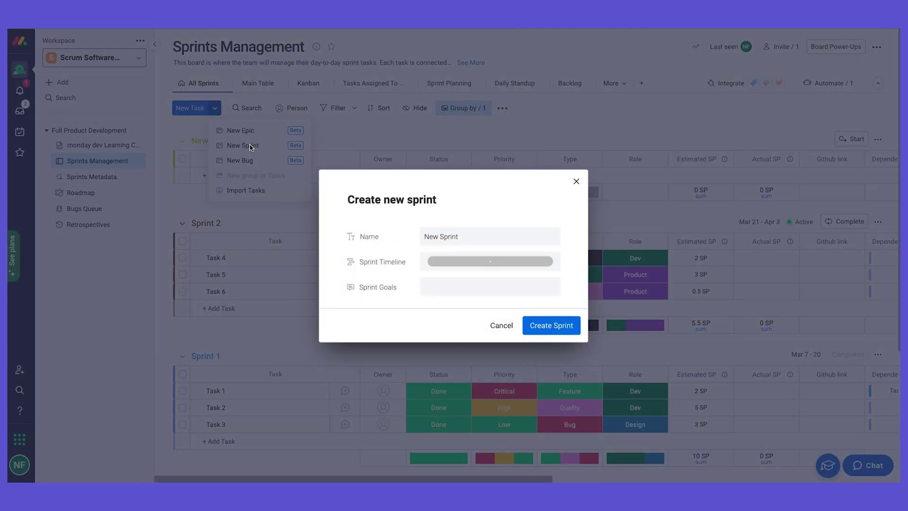
pyautogui.hotkey('ctrl', 'shift', 'Left')
pyautogui.hotkey('ctrl', 'shift', 'Left')
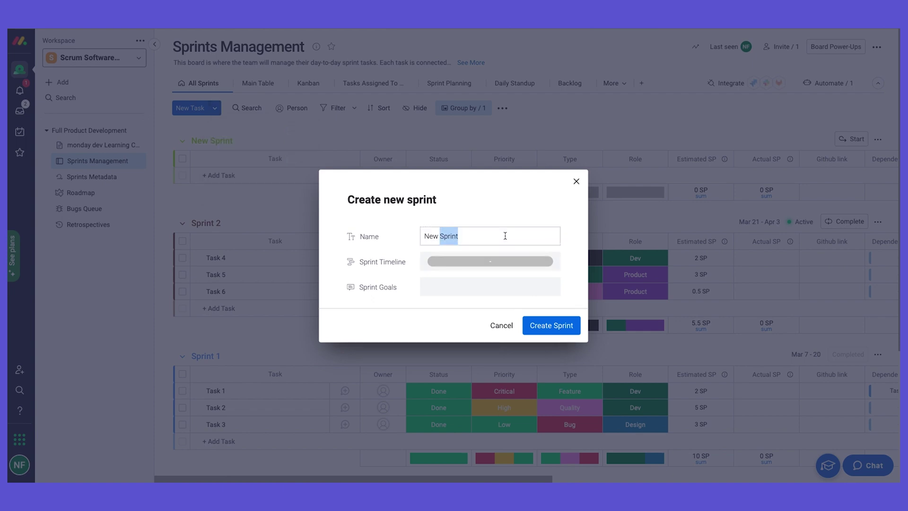
pyautogui.write('S')
# - Set the new sprint's timeline to June 8 – June 30, 2022
pyautogui.click(506, 261)
pyautogui.click(399, 356)
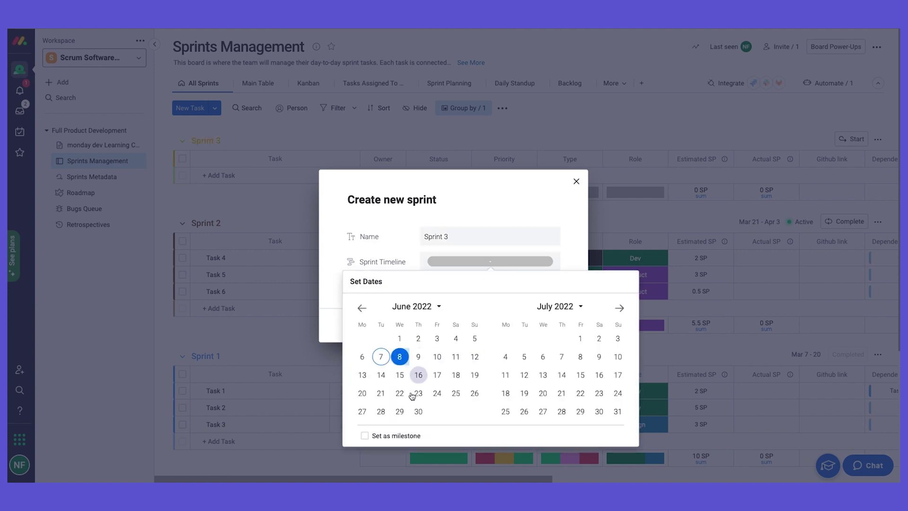
pyautogui.click(418, 411)
pyautogui.click(376, 249)
# - Enter "Focus on reporting" as the sprint goal and create the sprint
pyautogui.click(455, 291)
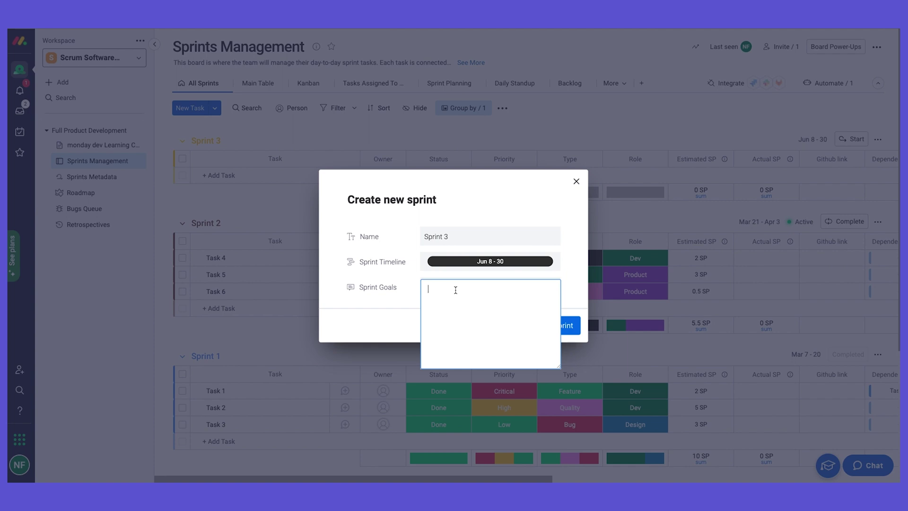
pyautogui.write('Focus on reporting')
pyautogui.click(390, 295)
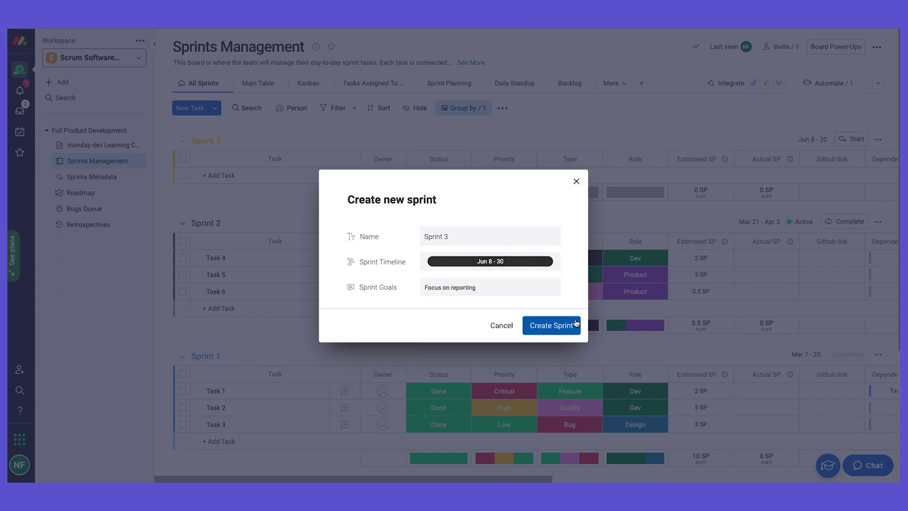
pyautogui.click(541, 326)
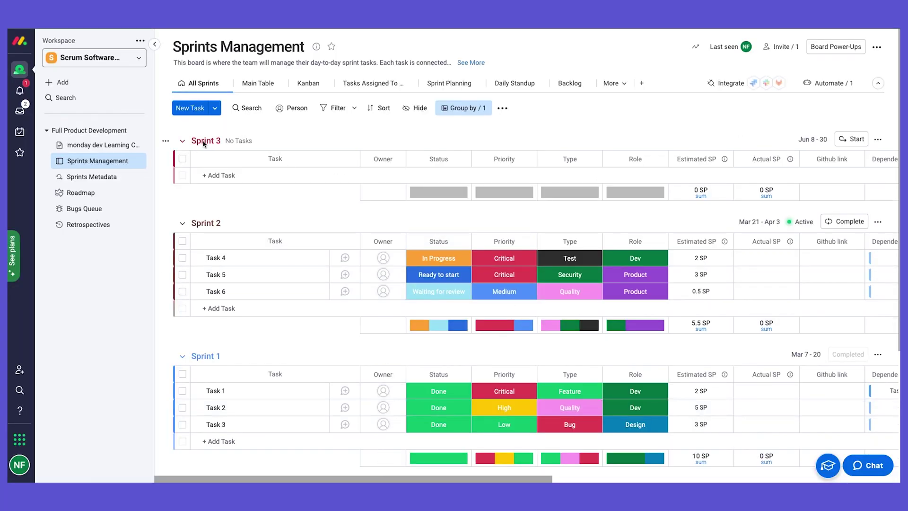
# - Move Task 9 and Task 10 together from the Backlog group to the Sprint 3 group
pyautogui.scroll(-4, 203, 143)
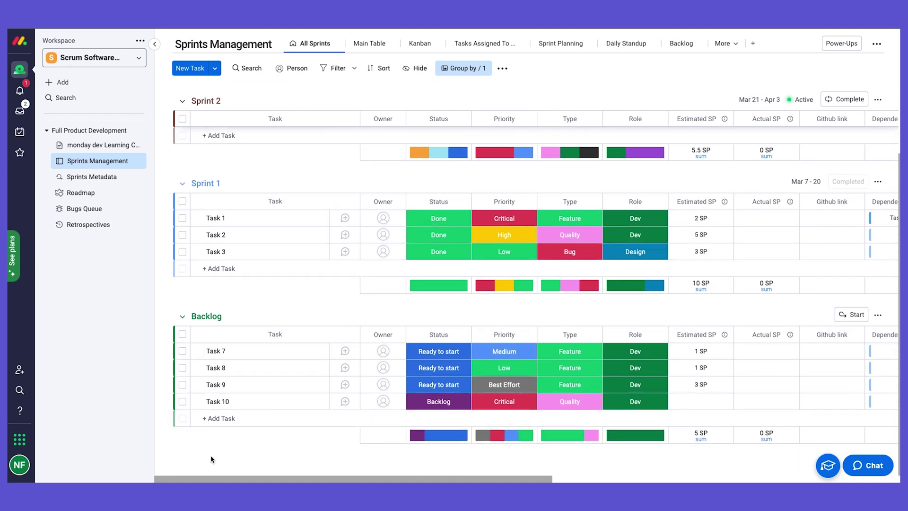
pyautogui.click(182, 384)
pyautogui.click(182, 401)
pyautogui.click(658, 443)
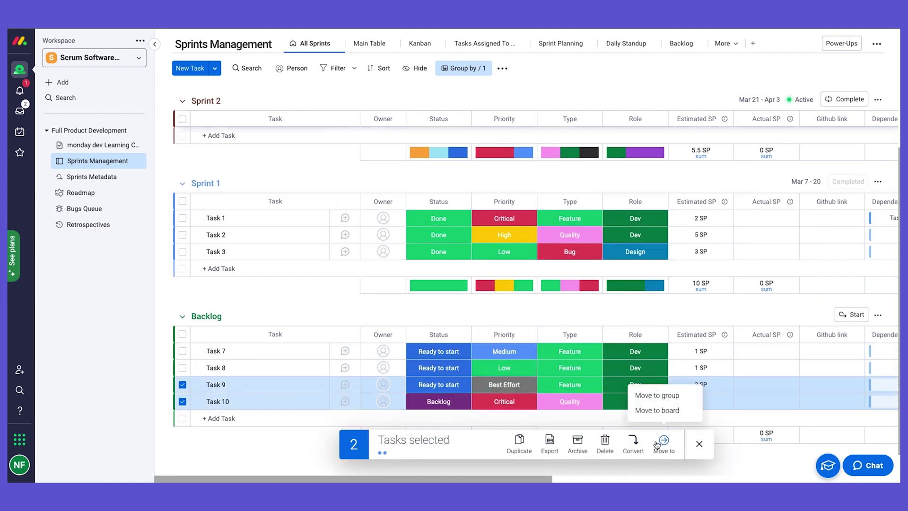
pyautogui.click(664, 411)
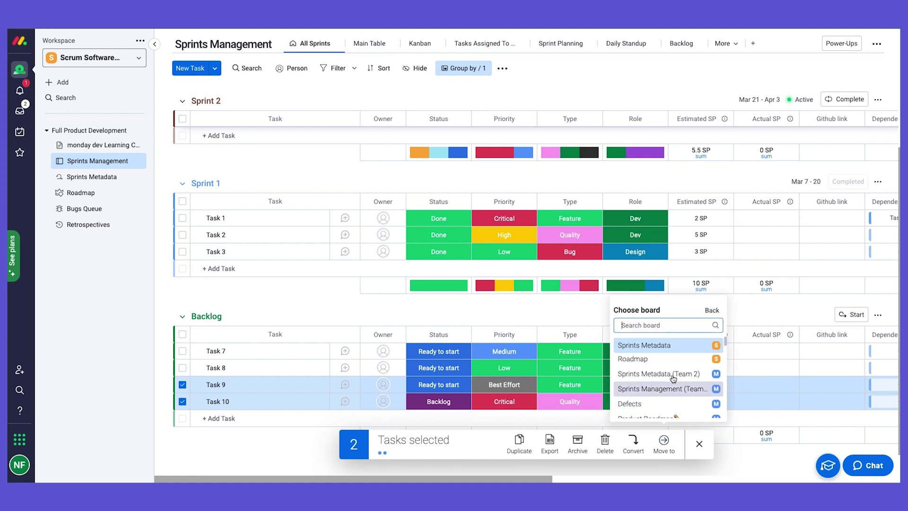
pyautogui.click(663, 434)
pyautogui.click(664, 437)
pyautogui.click(664, 395)
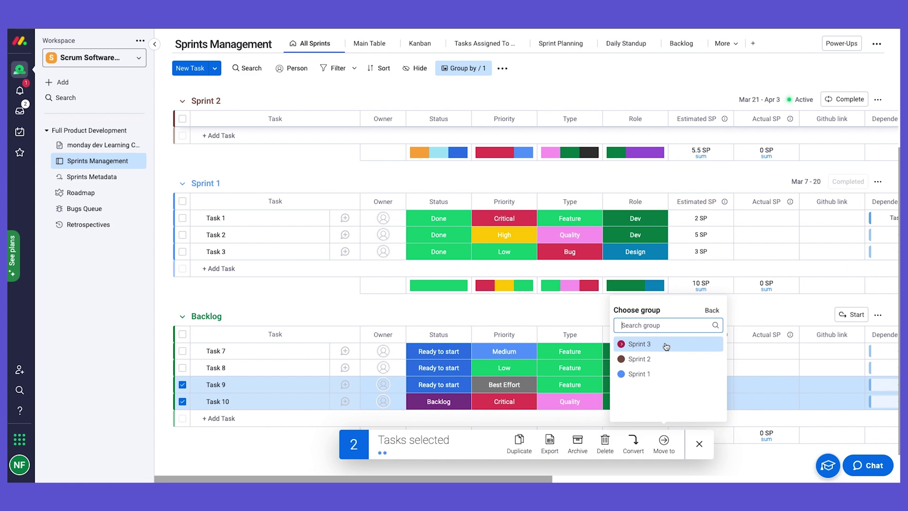
pyautogui.click(666, 345)
pyautogui.scroll(5, 563, 359)
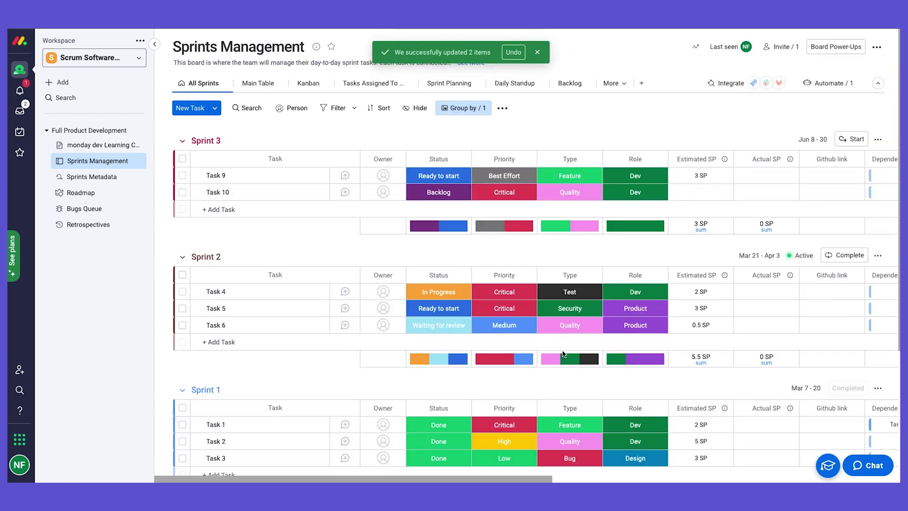
# - Set the status of Task 4, Task 5 and Task 6 in Sprint 2 to Done
pyautogui.scroll(-1, 577, 227)
pyautogui.scroll(1, 577, 226)
pyautogui.click(417, 290)
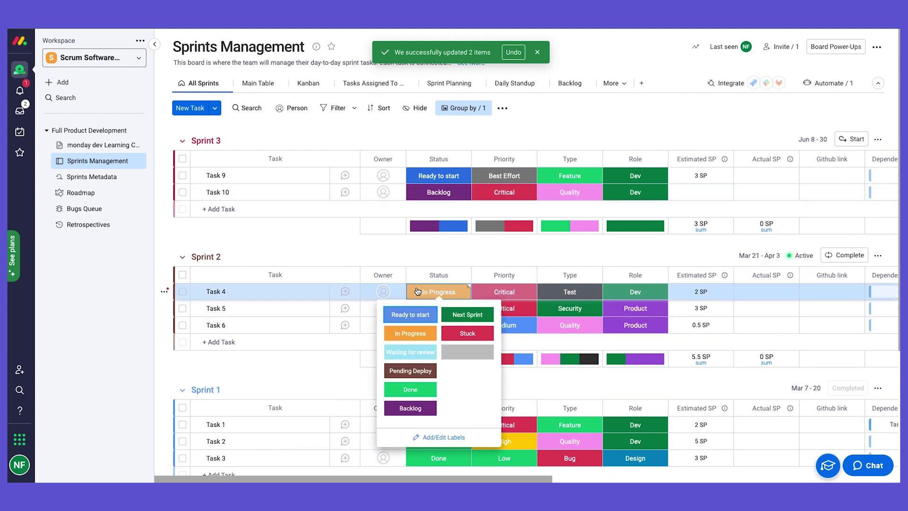
pyautogui.click(410, 389)
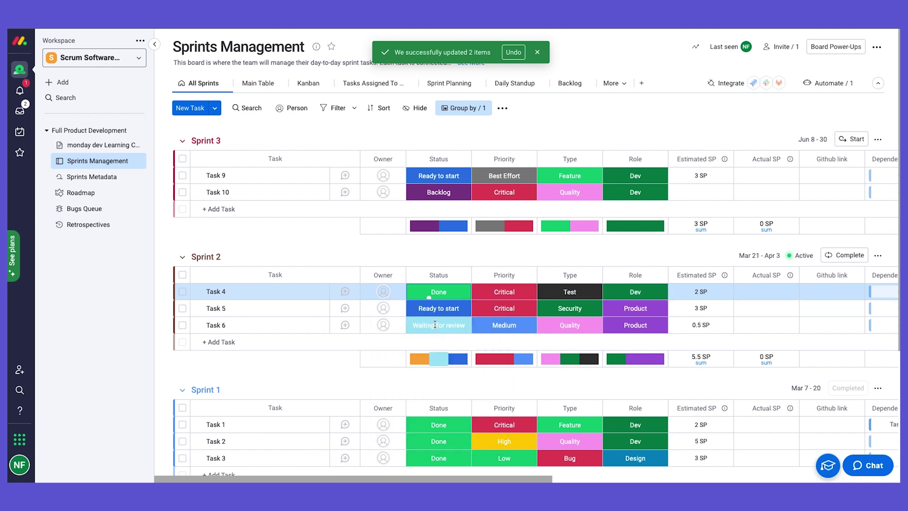
pyautogui.click(439, 308)
pyautogui.click(410, 406)
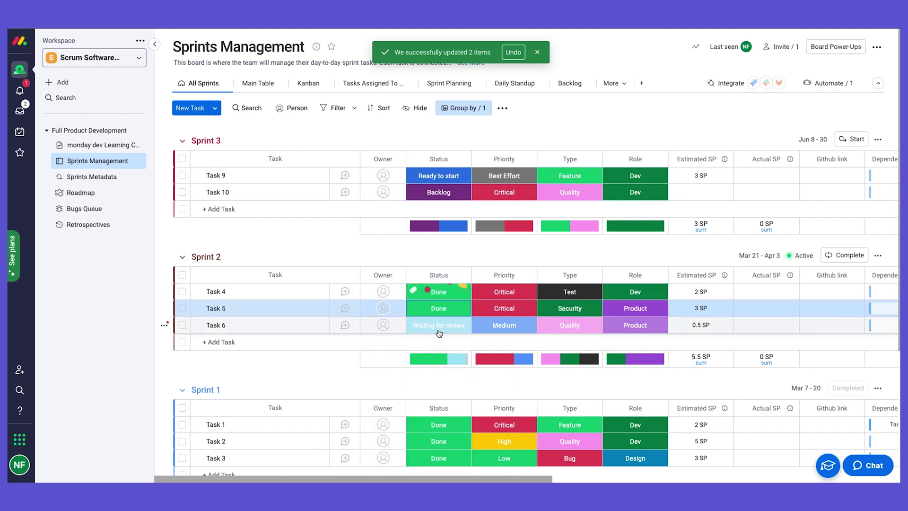
pyautogui.click(437, 325)
pyautogui.click(422, 423)
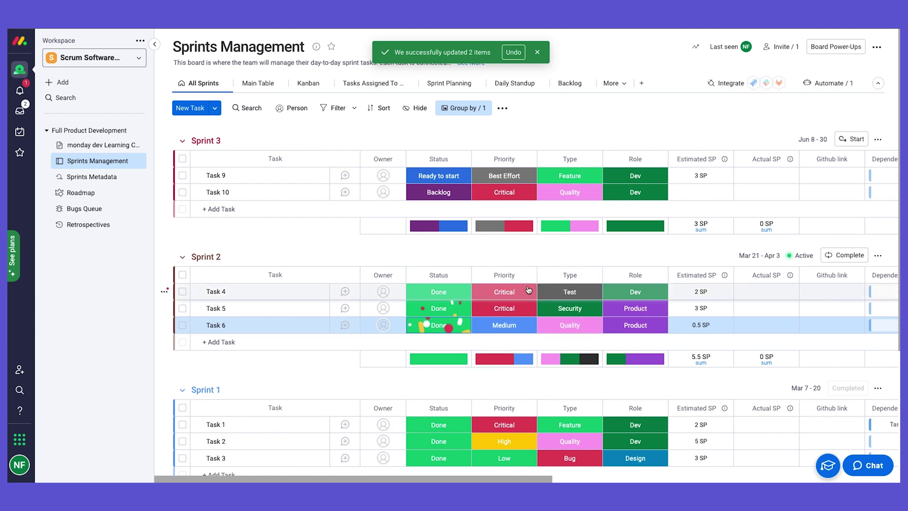
# - Complete Sprint 2 and start Sprint 3
pyautogui.click(849, 255)
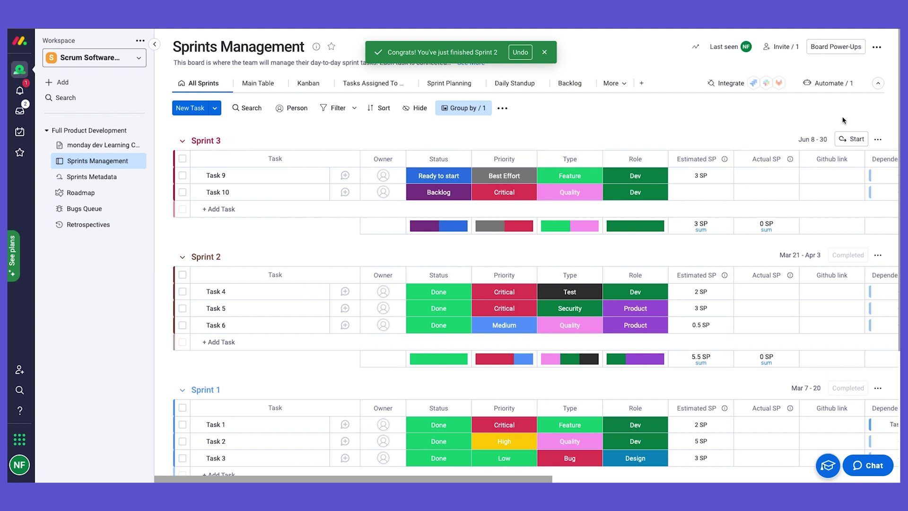
pyautogui.click(851, 140)
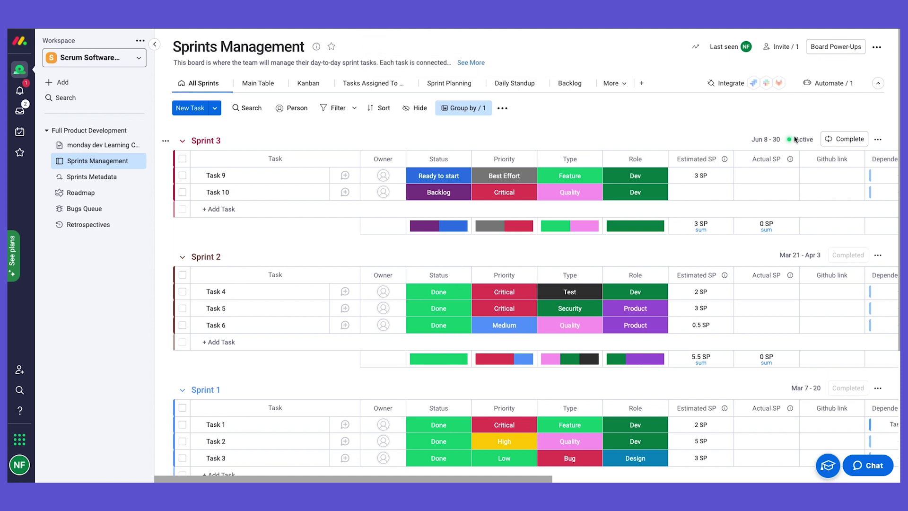
# - View Sprint 3's overview with its details, update editor and Sprint Overview widget, and close it without posting an update
pyautogui.scroll(-2, 794, 138)
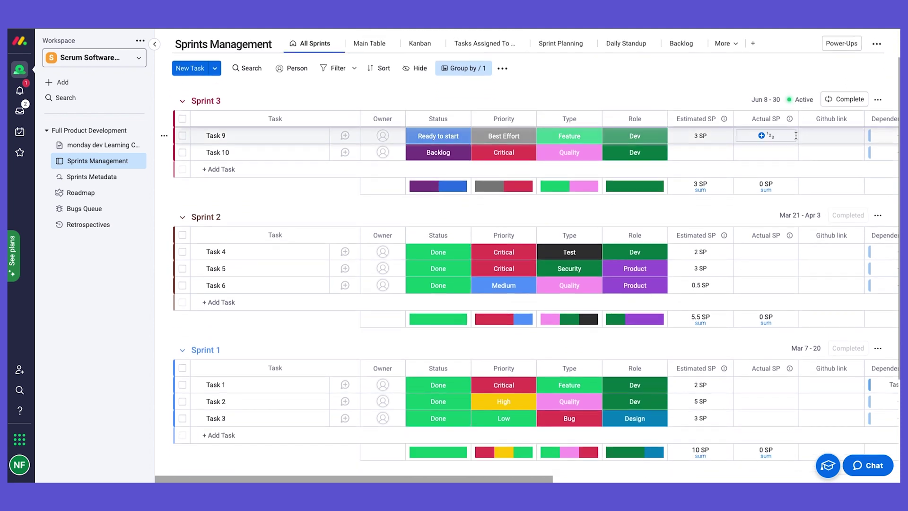
pyautogui.scroll(2, 813, 137)
pyautogui.click(876, 140)
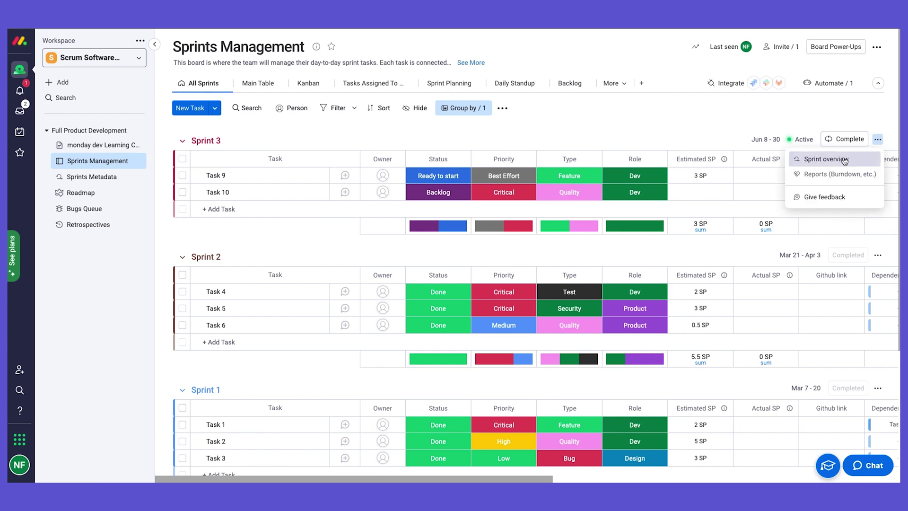
pyautogui.click(809, 160)
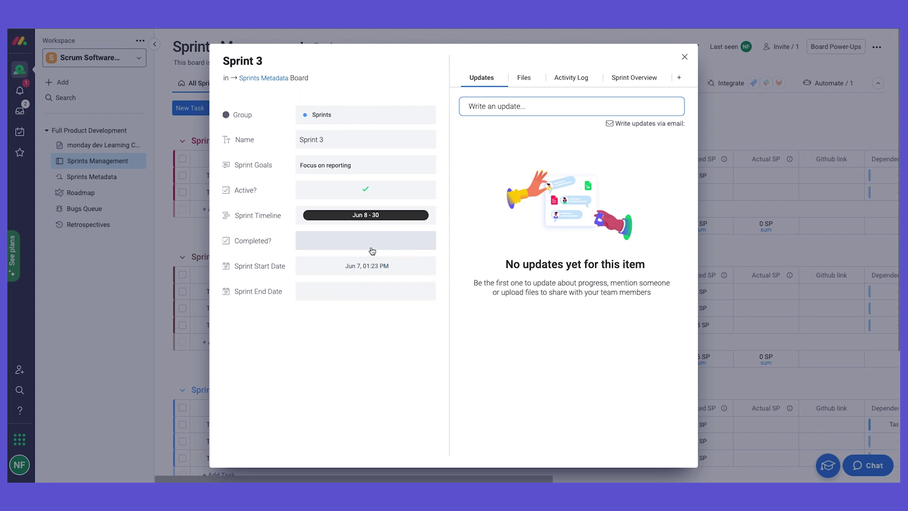
pyautogui.click(600, 101)
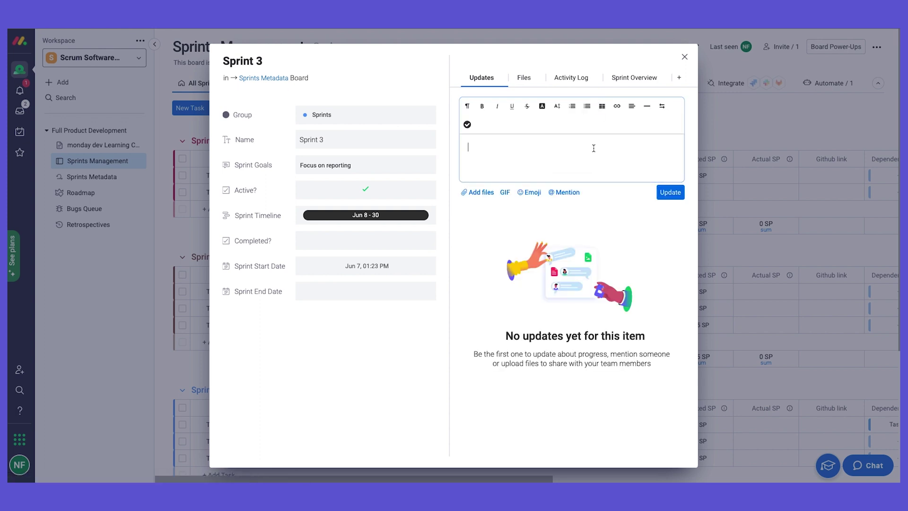
pyautogui.click(614, 78)
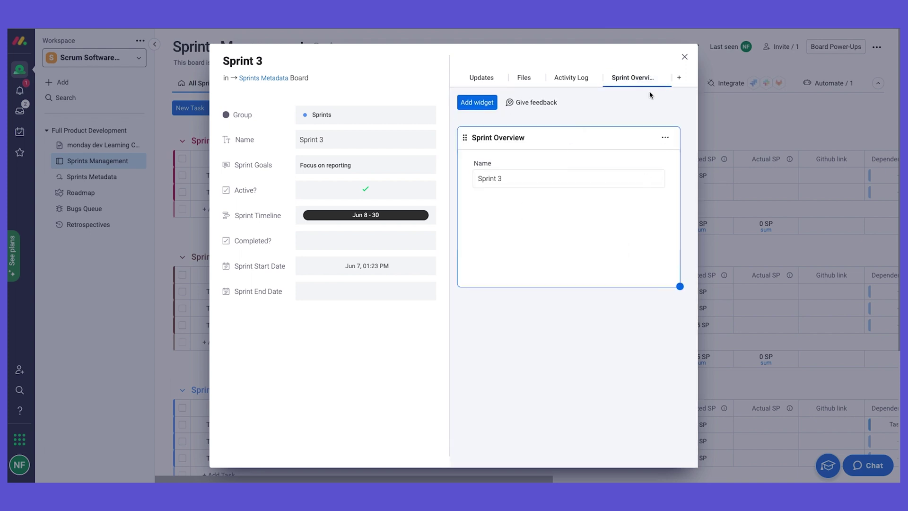
pyautogui.click(684, 56)
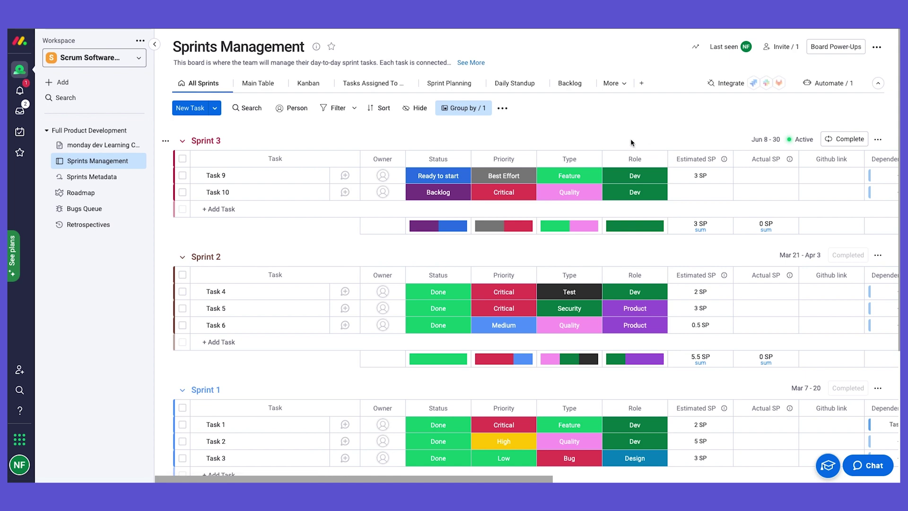
# - Examine the tasks and columns of the sprint and Backlog groups across the whole board
pyautogui.scroll(-1, 631, 139)
pyautogui.scroll(1, 611, 145)
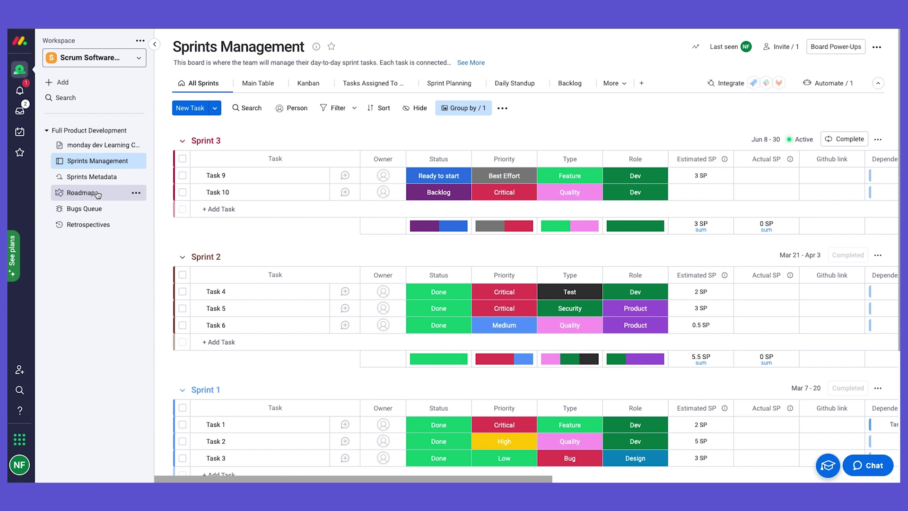
pyautogui.scroll(-4, 300, 257)
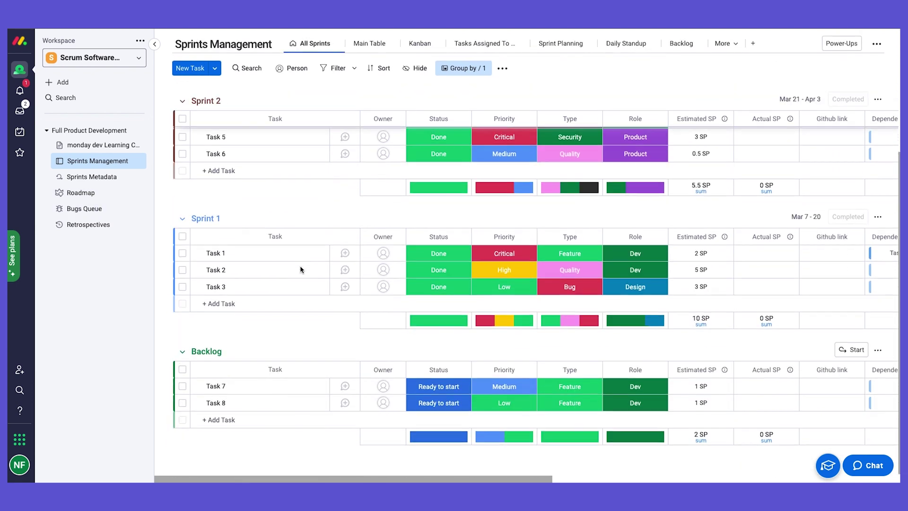
pyautogui.scroll(1, 317, 412)
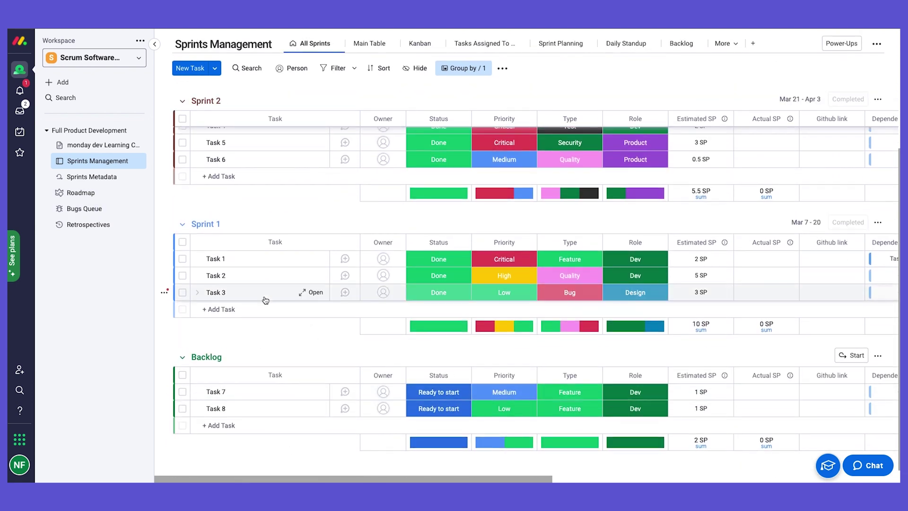
pyautogui.scroll(1, 276, 292)
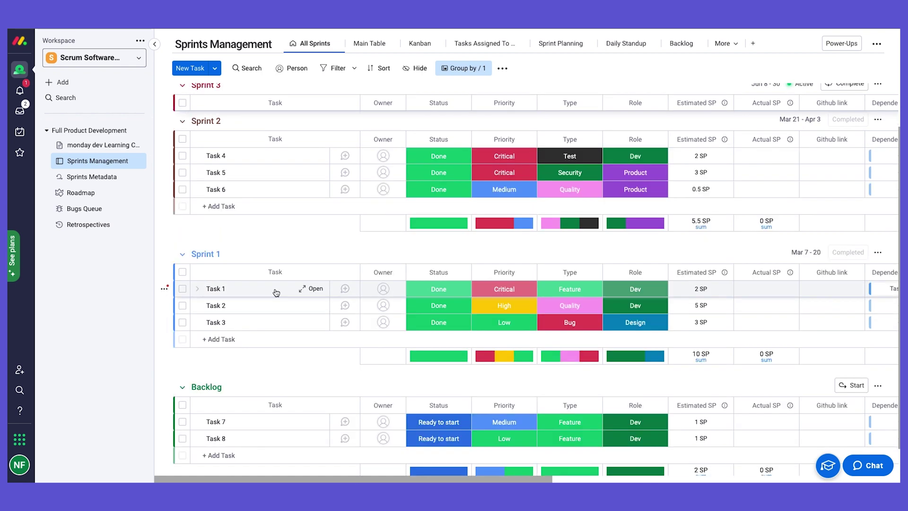
pyautogui.hscroll(5, 276, 293)
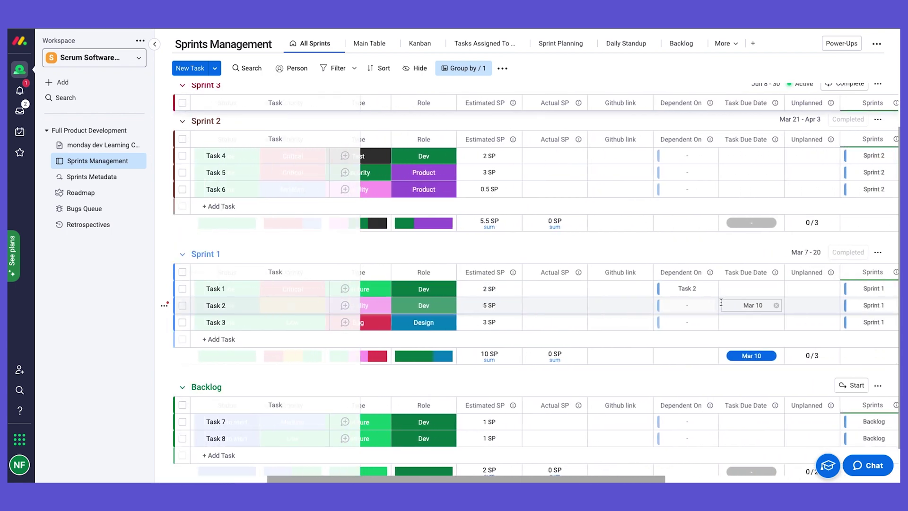
pyautogui.hscroll(-5, 720, 302)
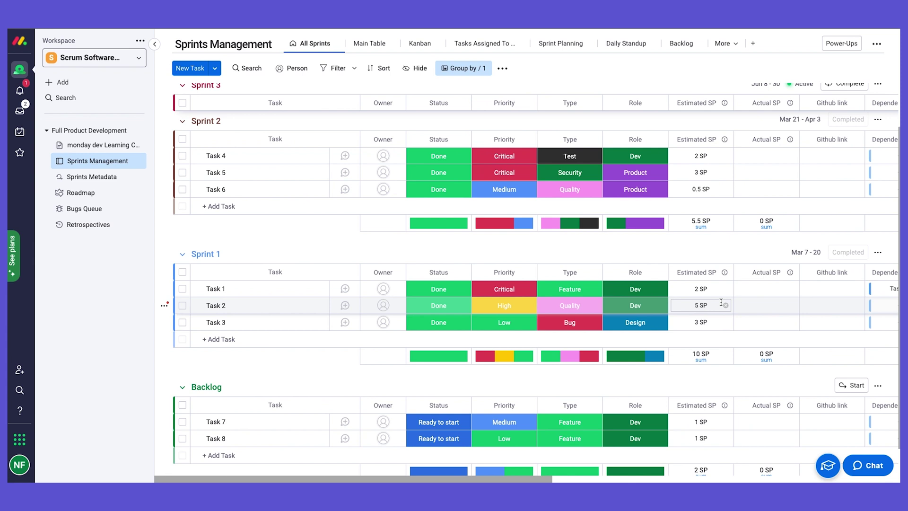
# - Show the Sprints Management board in its Kanban view
pyautogui.scroll(3, 721, 302)
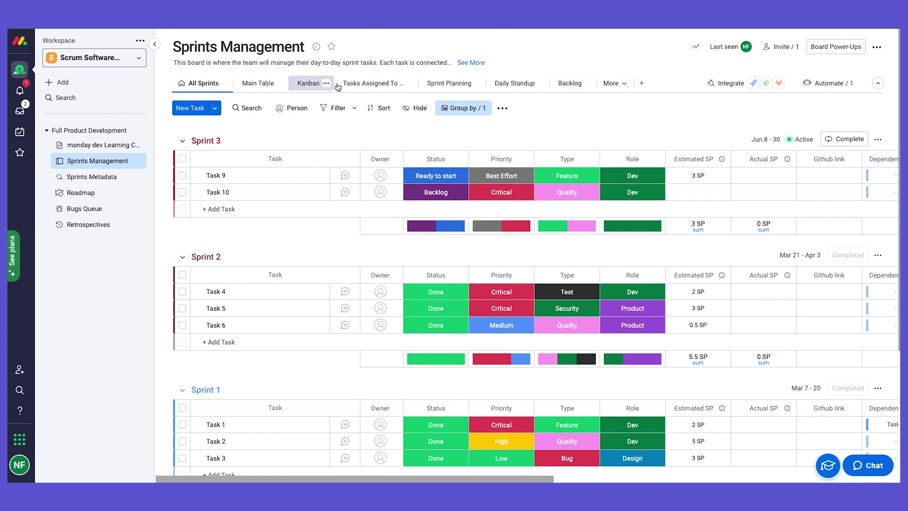
pyautogui.scroll(-1, 506, 85)
pyautogui.scroll(1, 520, 104)
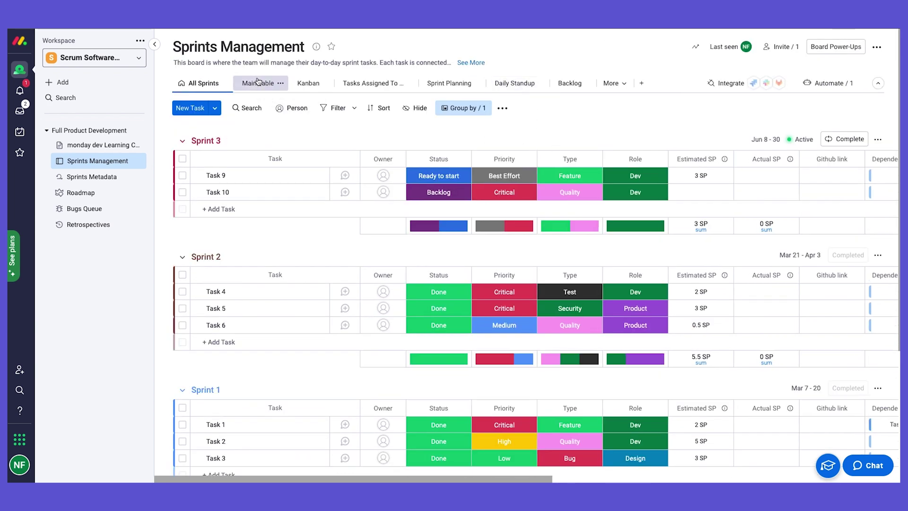
pyautogui.click(306, 85)
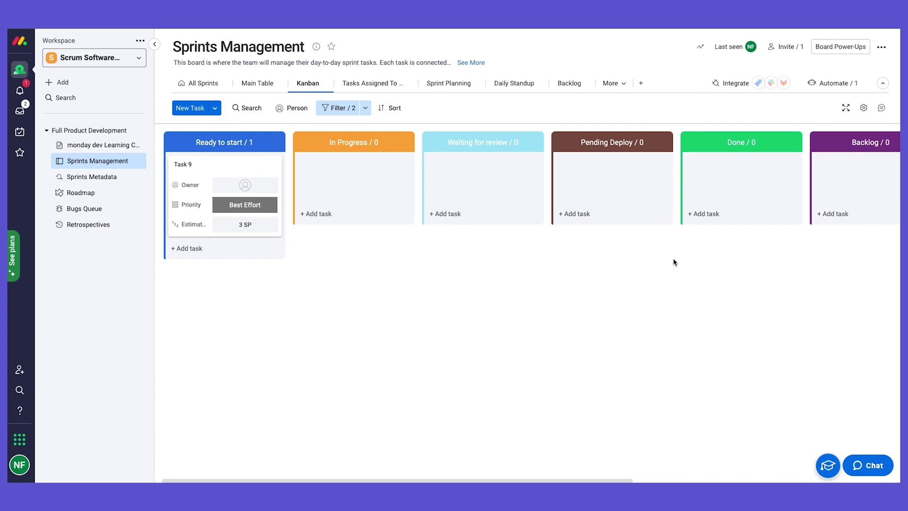
# - Review the Kanban status columns and inspect the view's quick and advanced filter conditions without changing them
pyautogui.hscroll(1, 861, 227)
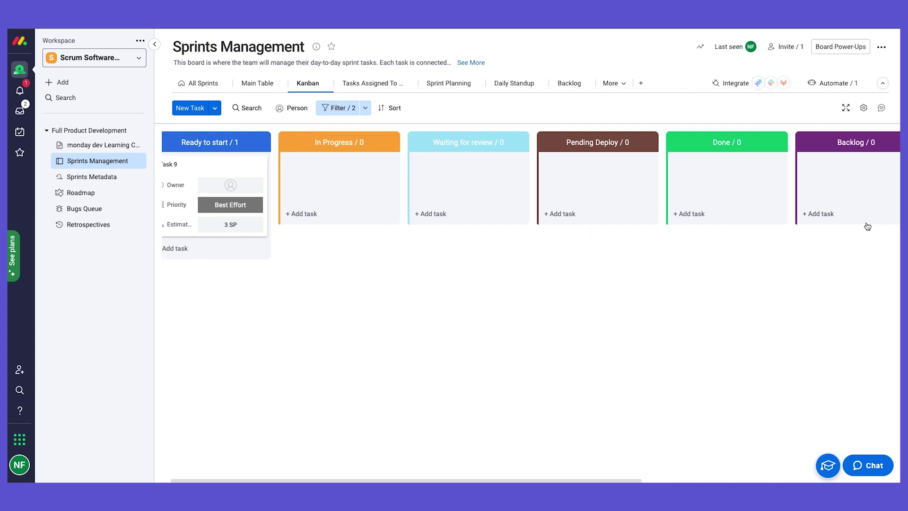
pyautogui.hscroll(-1, 867, 226)
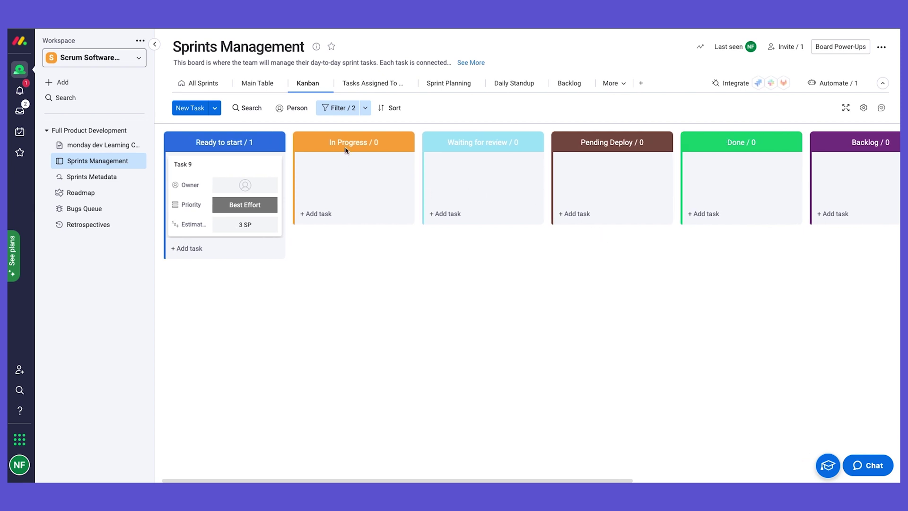
pyautogui.click(333, 110)
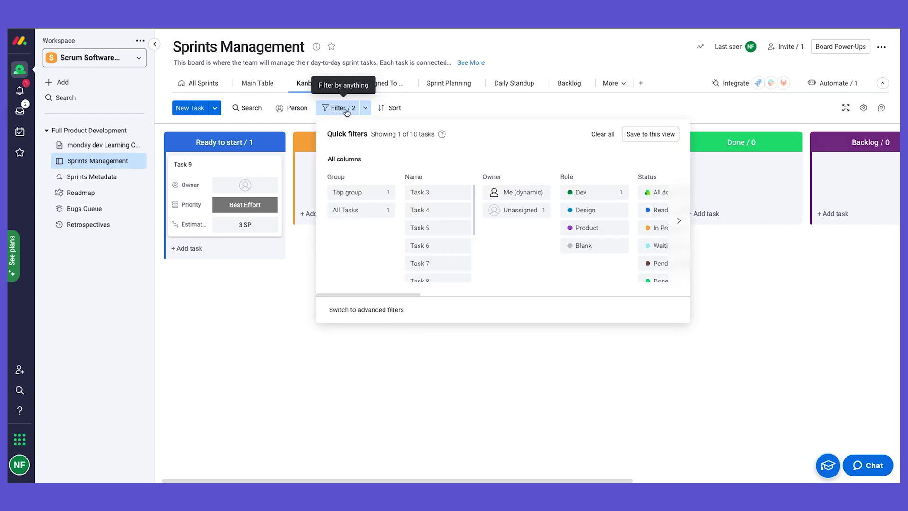
pyautogui.hscroll(10, 556, 231)
pyautogui.hscroll(-5, 556, 230)
pyautogui.hscroll(-5, 555, 231)
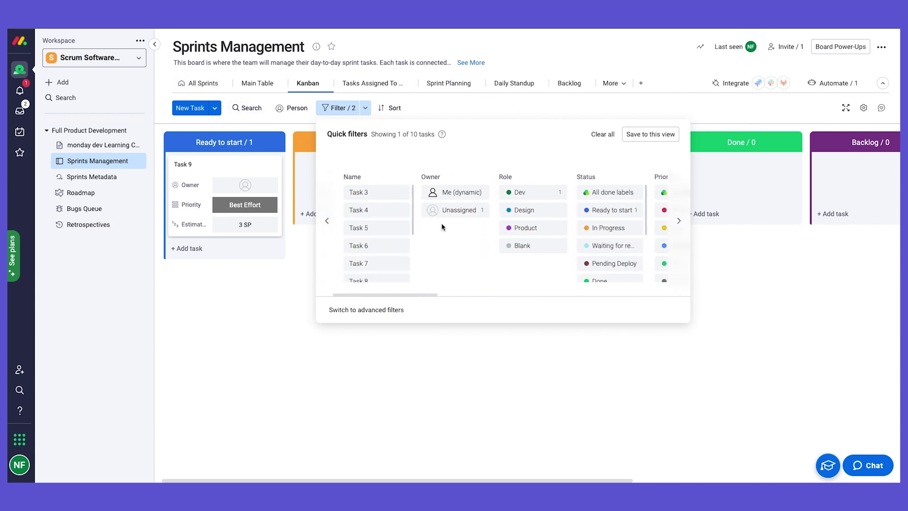
pyautogui.click(385, 310)
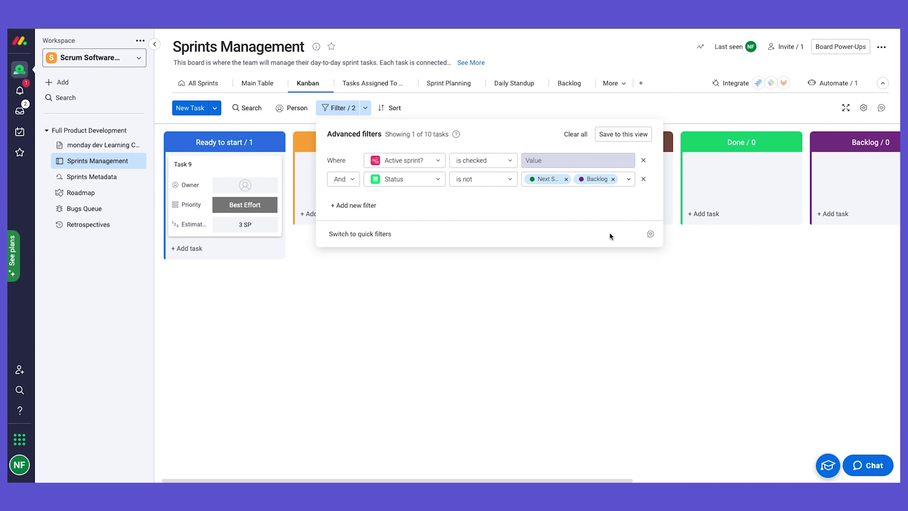
pyautogui.click(588, 301)
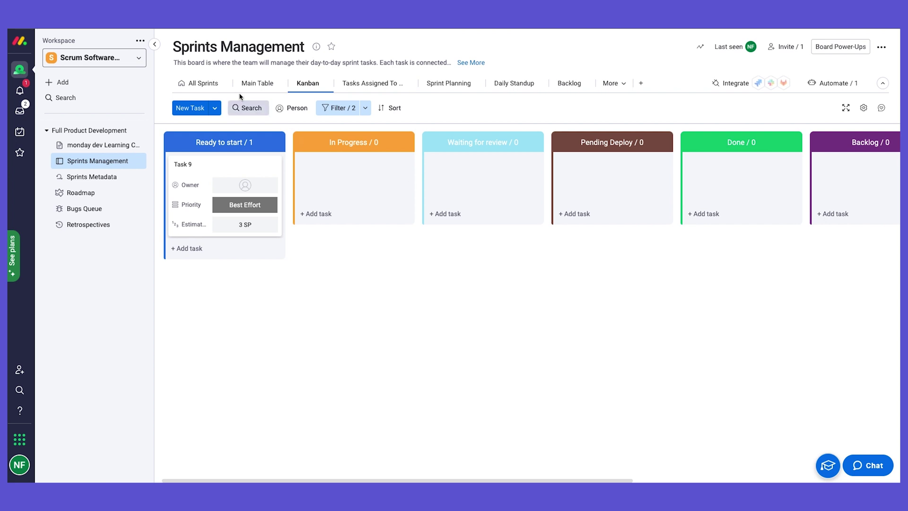
# - In the All Sprints view, assign the current account user as owner of Task 9 and Task 10 in Sprint 3
pyautogui.click(203, 83)
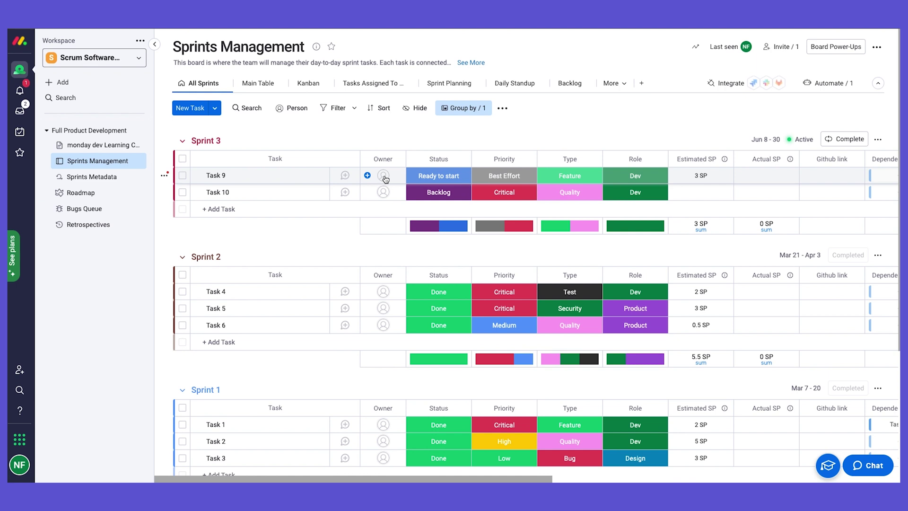
pyautogui.click(381, 177)
pyautogui.click(392, 225)
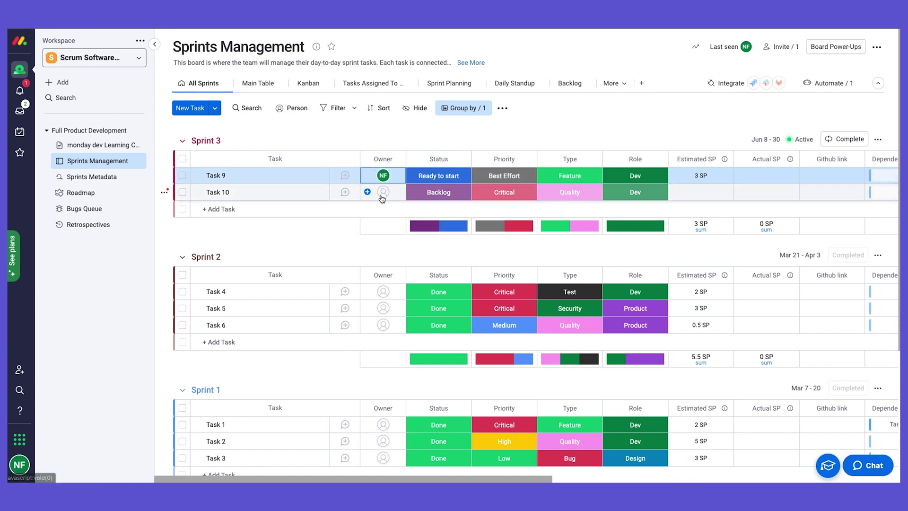
pyautogui.click(382, 192)
pyautogui.click(402, 243)
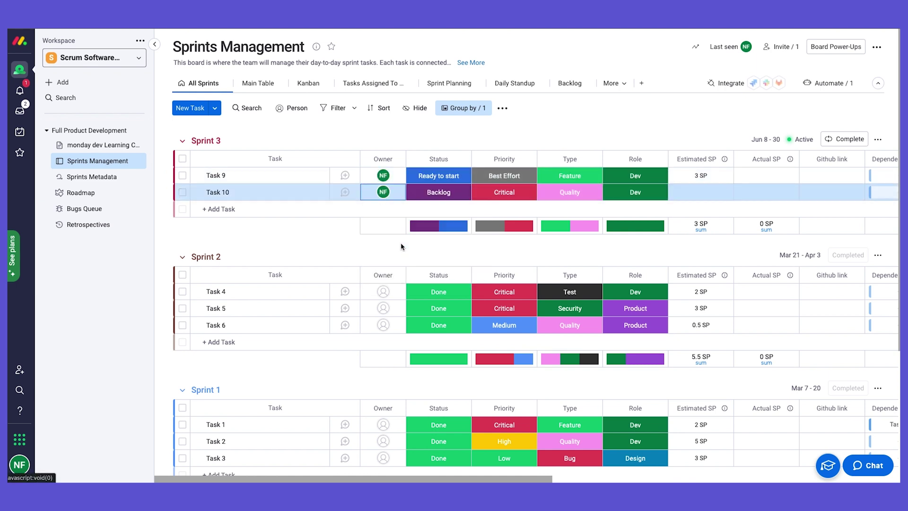
# - Show the Tasks Assigned To Me view and inspect its advanced filter conditions without changing them
pyautogui.click(359, 84)
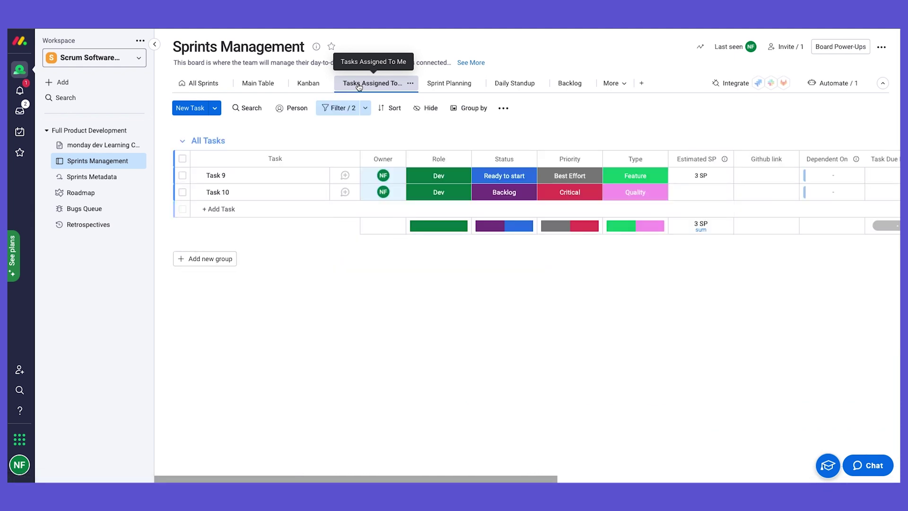
pyautogui.click(353, 109)
pyautogui.click(362, 308)
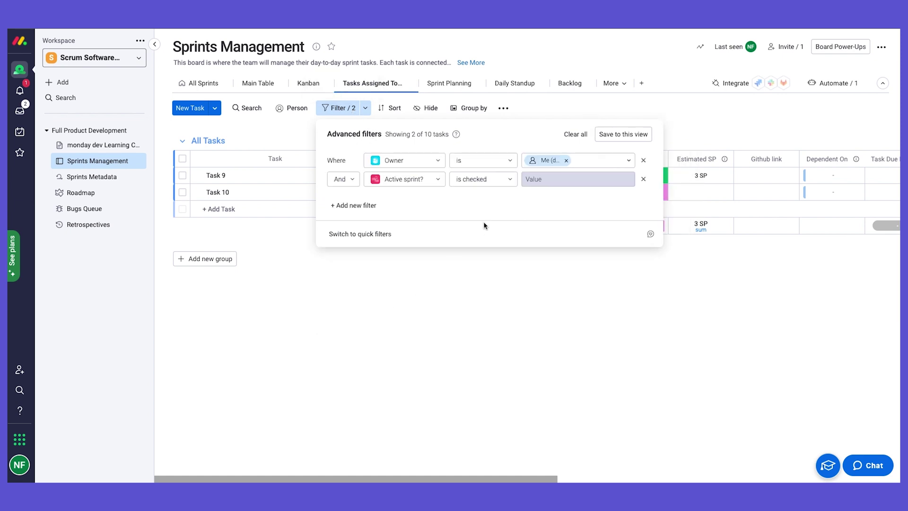
pyautogui.moveTo(554, 162)
pyautogui.click(485, 261)
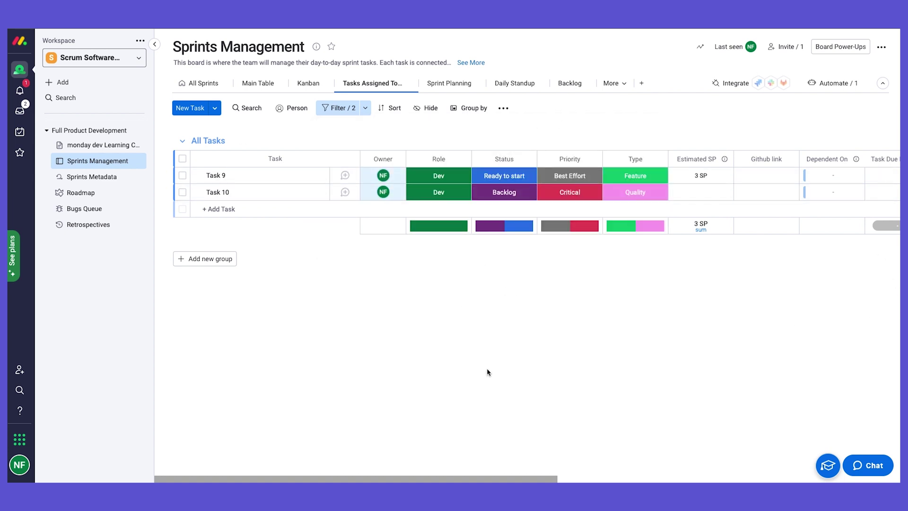
# - Show the Sprint Planning view and look at the widget types that can be added, without adding one
pyautogui.click(450, 83)
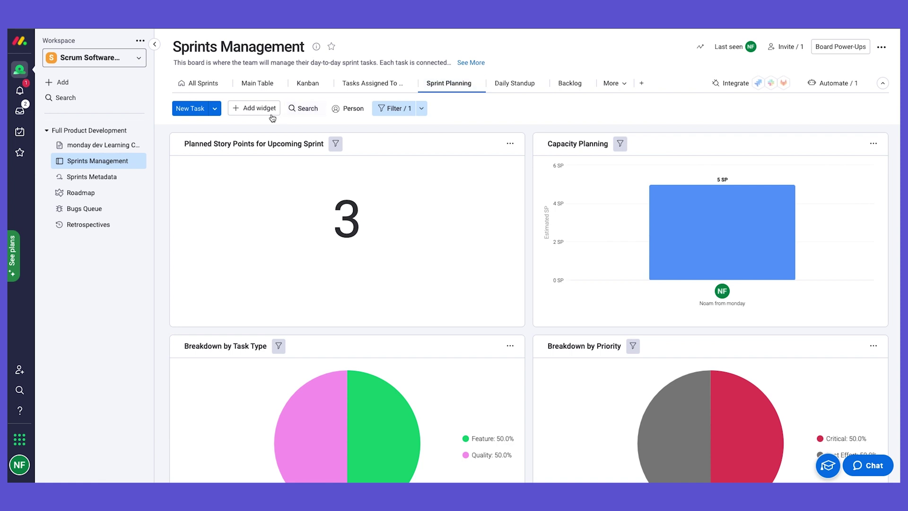
pyautogui.click(255, 108)
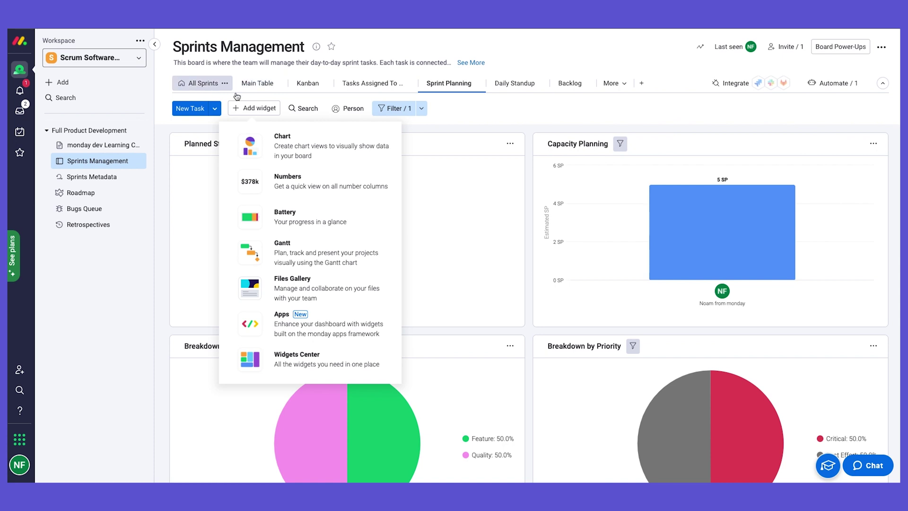
pyautogui.click(530, 120)
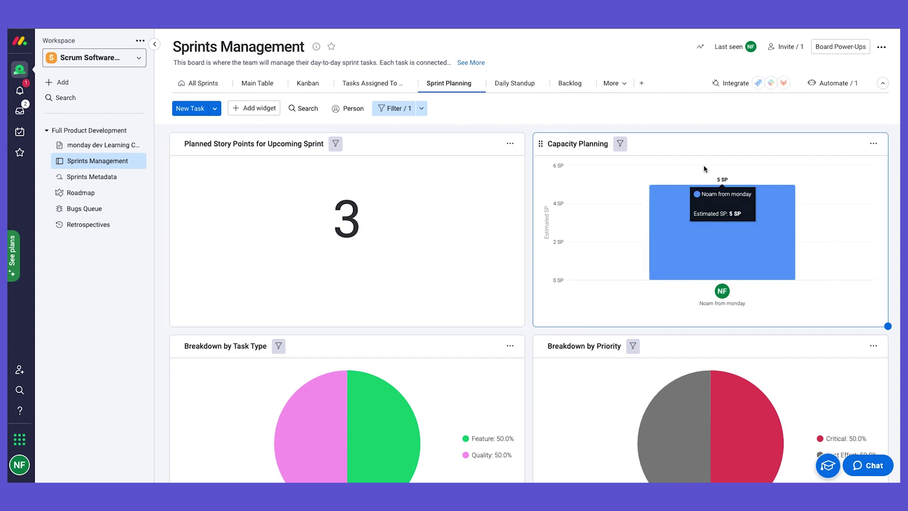
# - Examine the Sprint Planning widgets, from the task type and priority breakdowns to the Upcoming Sprint Tasks table
pyautogui.scroll(-3, 682, 283)
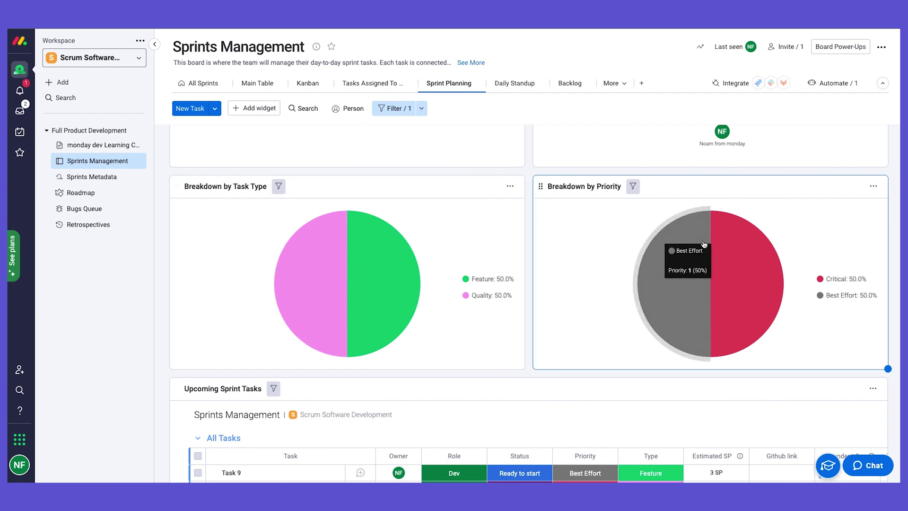
pyautogui.scroll(-1, 704, 249)
pyautogui.scroll(-3, 703, 248)
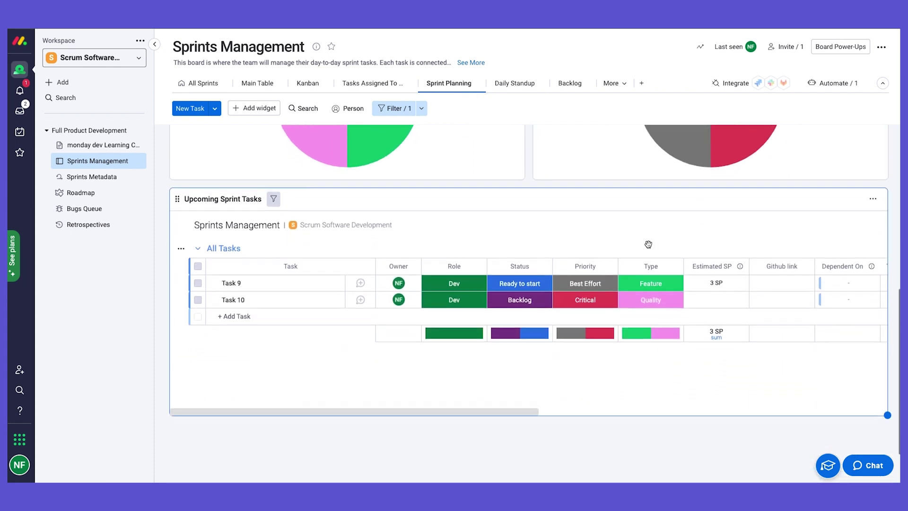
pyautogui.scroll(6, 794, 385)
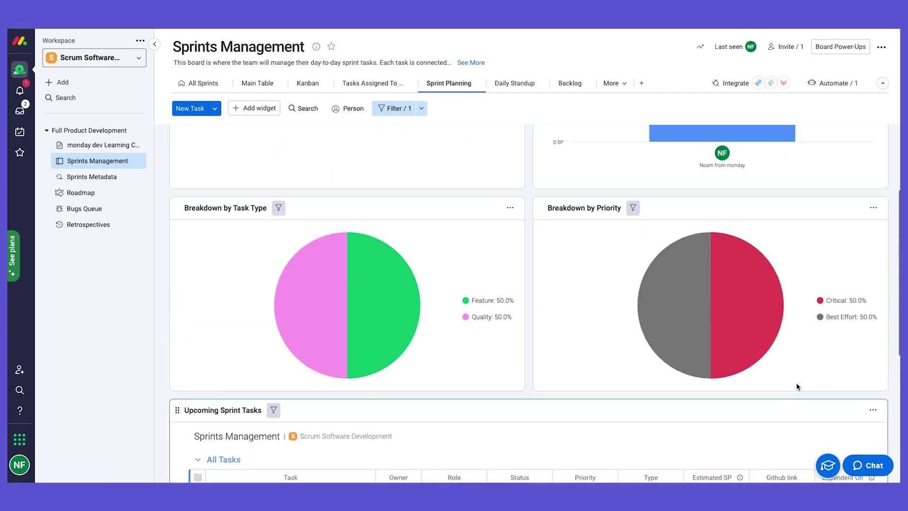
pyautogui.scroll(1, 797, 387)
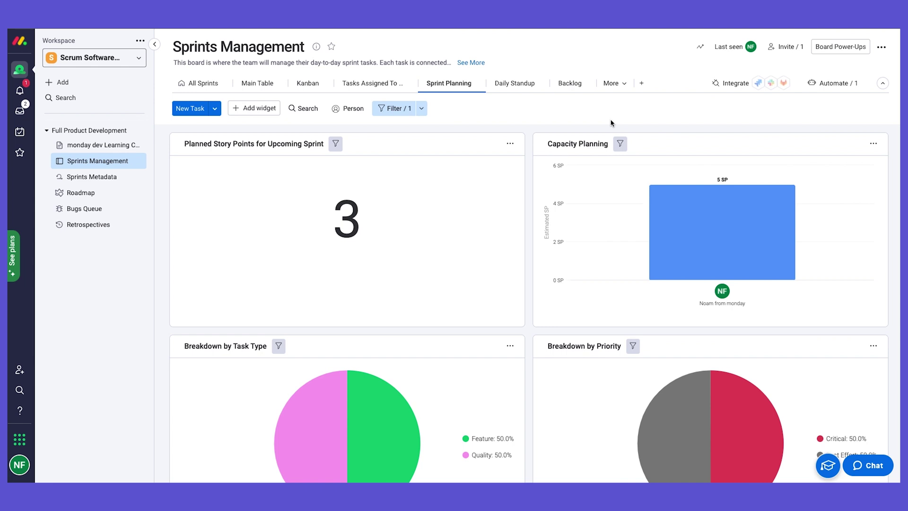
# - Show the Daily Standup view and examine its Progress, Planned SP, Unplanned SP, Done SP and Tasks by User widgets
pyautogui.click(507, 83)
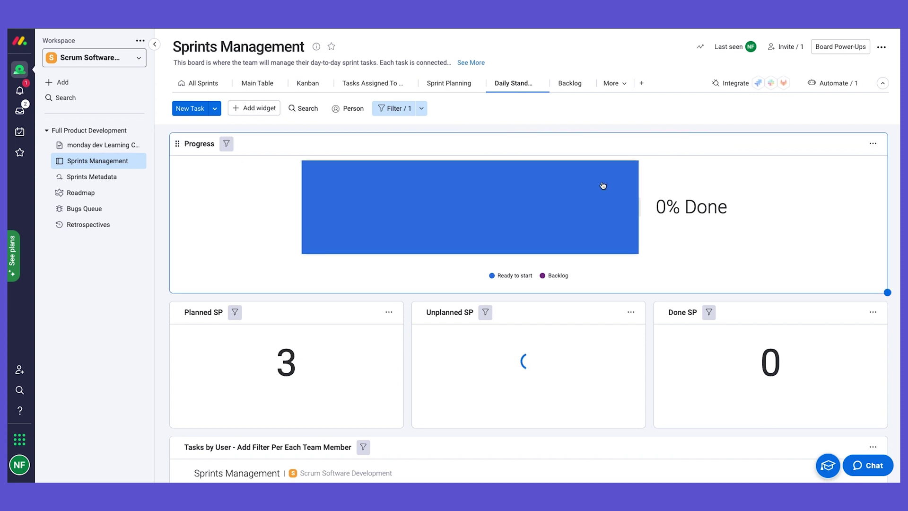
pyautogui.moveTo(330, 207)
pyautogui.scroll(-2, 690, 231)
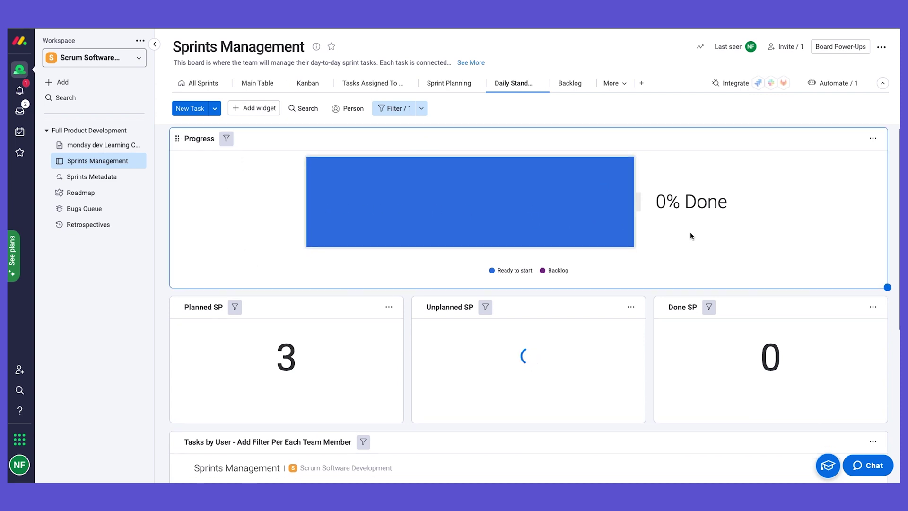
pyautogui.scroll(-1, 690, 236)
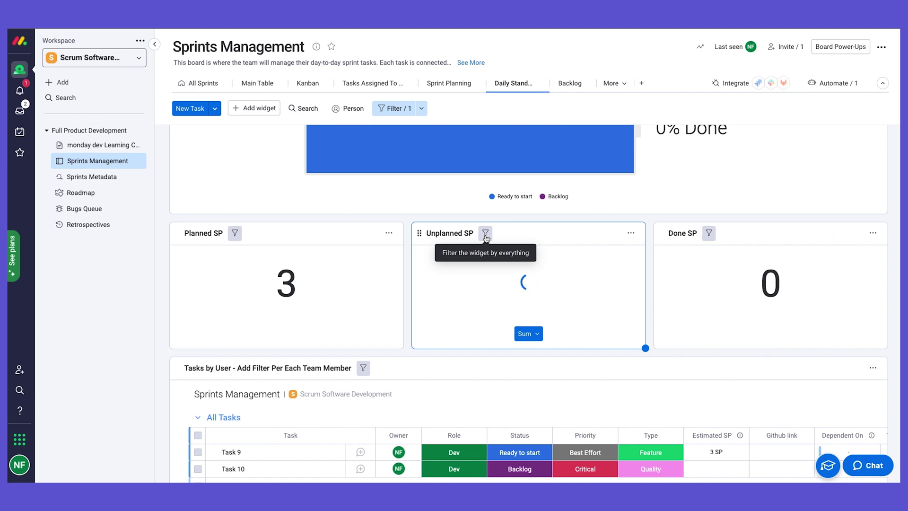
pyautogui.scroll(-1, 762, 324)
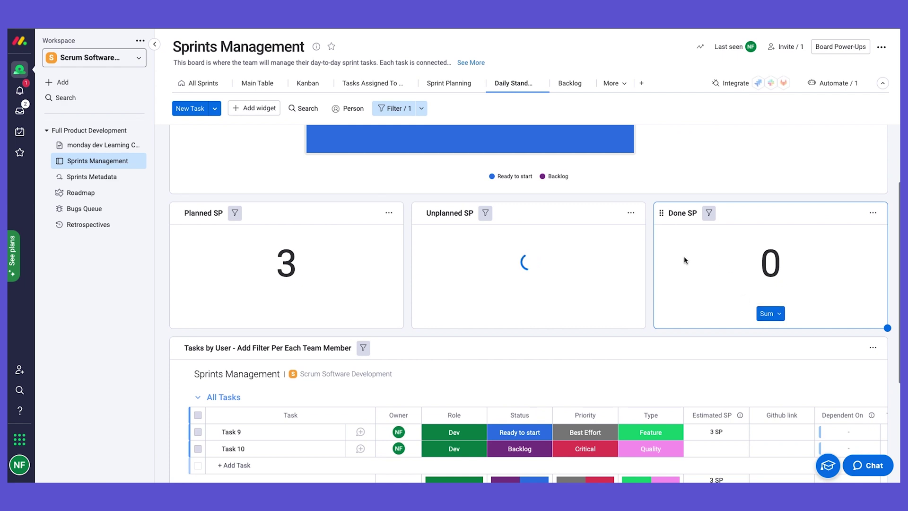
pyautogui.scroll(-3, 786, 288)
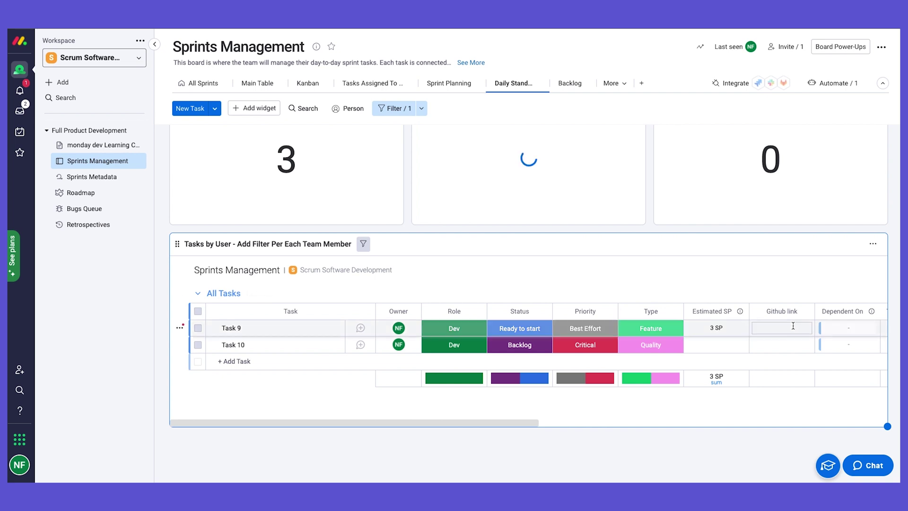
pyautogui.scroll(6, 889, 260)
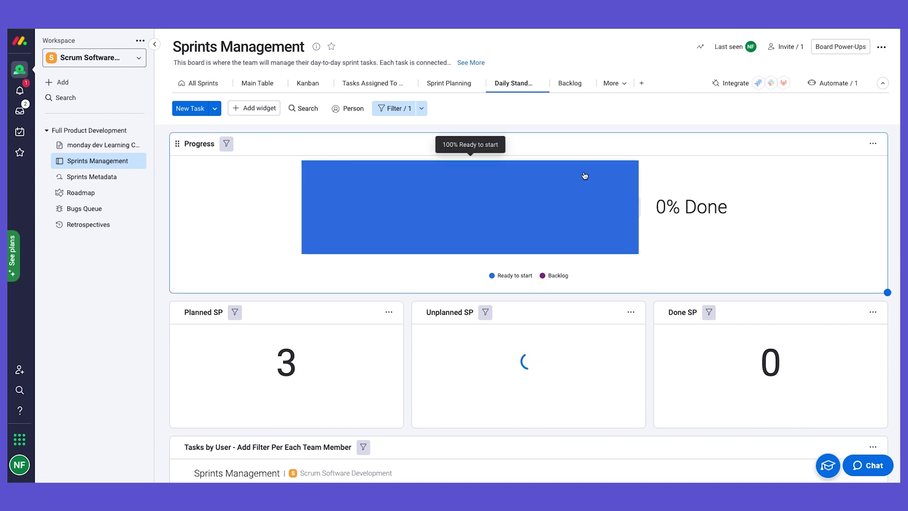
# - Show the board's Backlog view, followed by its Active Sprint view
pyautogui.click(570, 83)
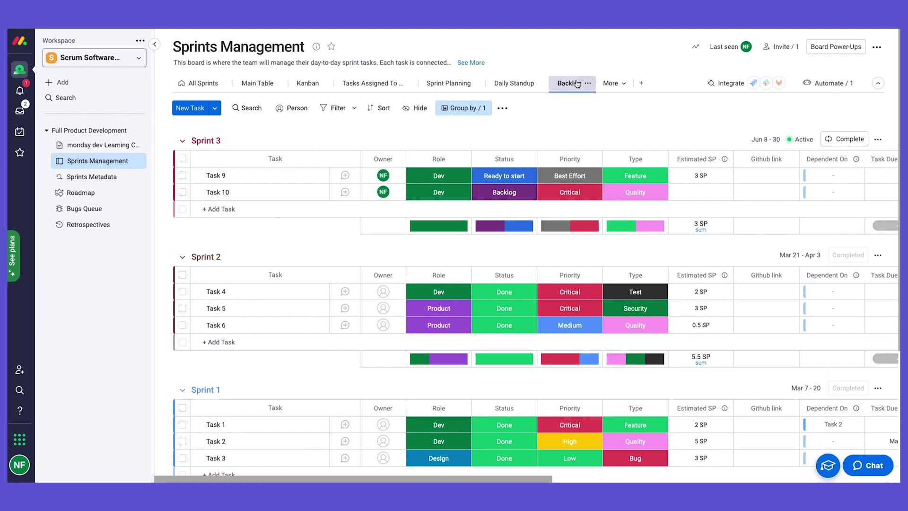
pyautogui.click(611, 84)
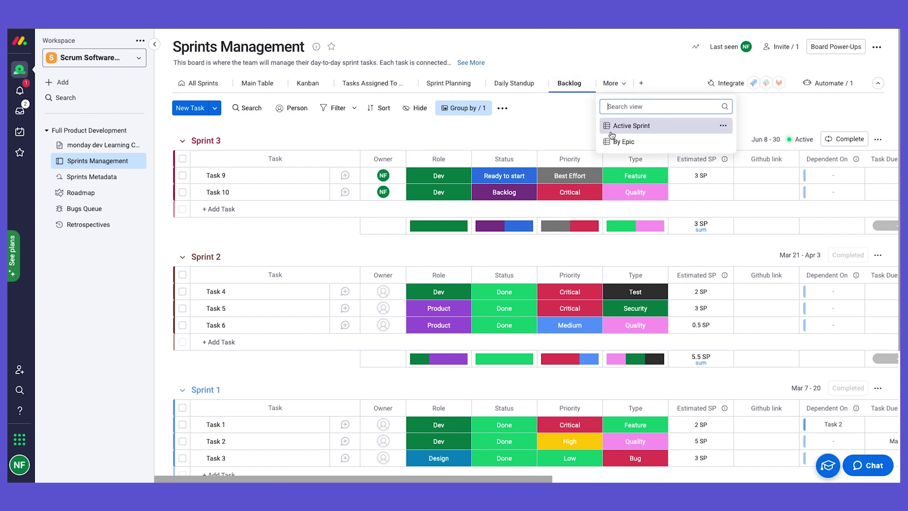
pyautogui.click(644, 127)
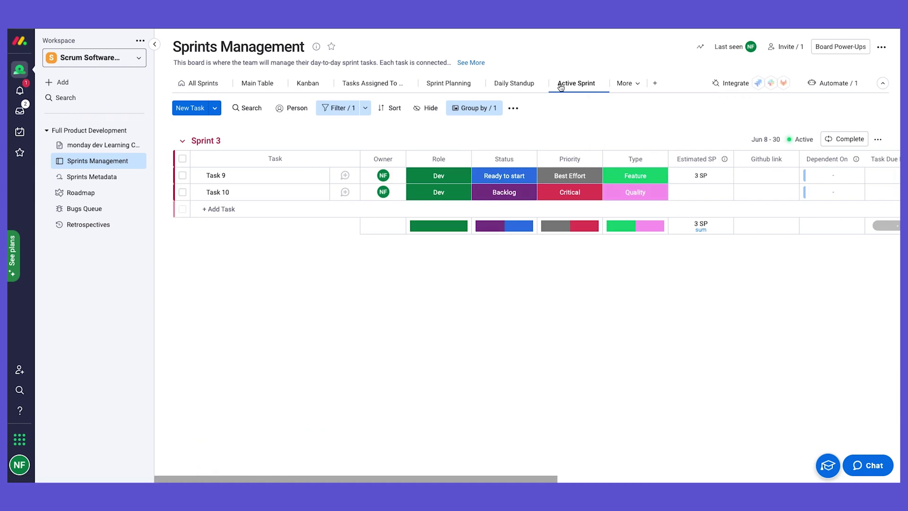
# - Show the By Epic view and check its grouping settings without changing them
pyautogui.click(638, 85)
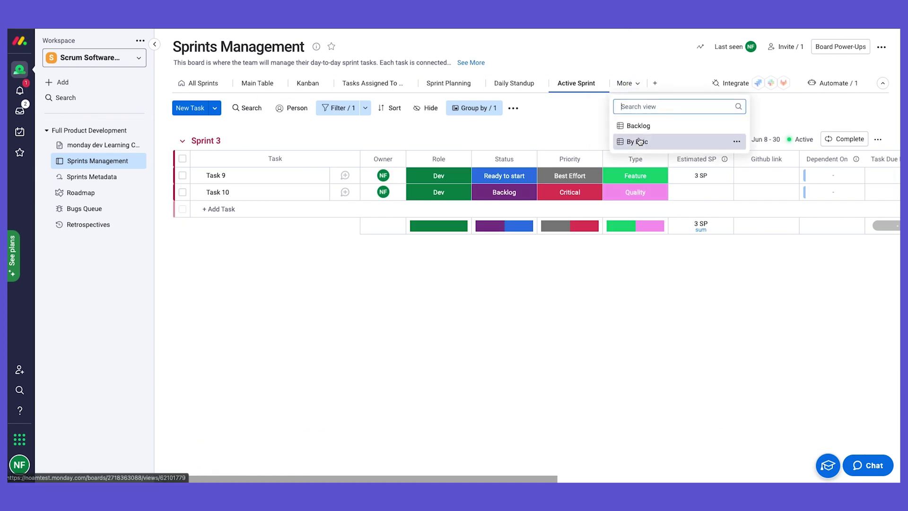
pyautogui.click(659, 143)
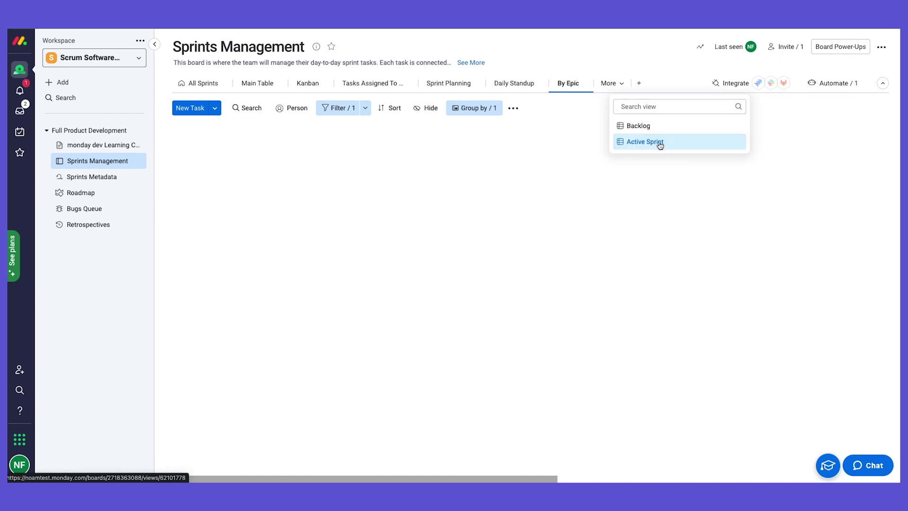
pyautogui.click(470, 112)
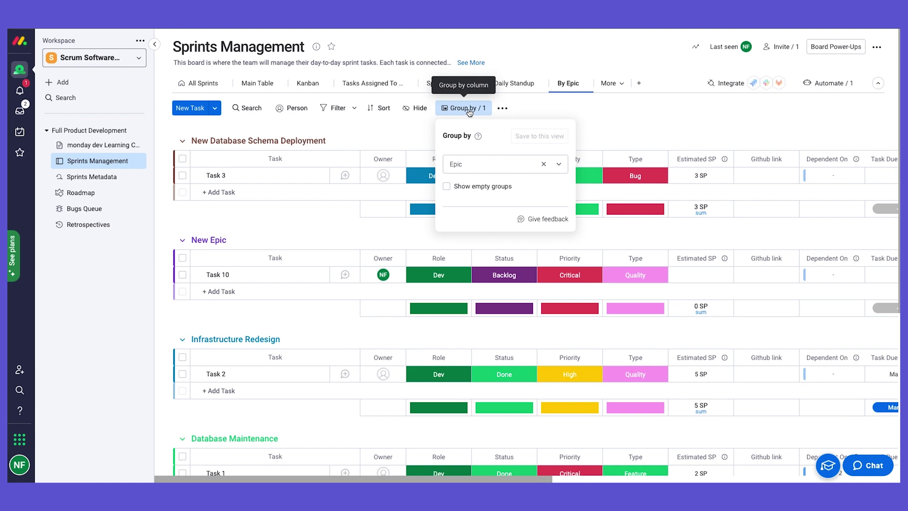
pyautogui.click(271, 133)
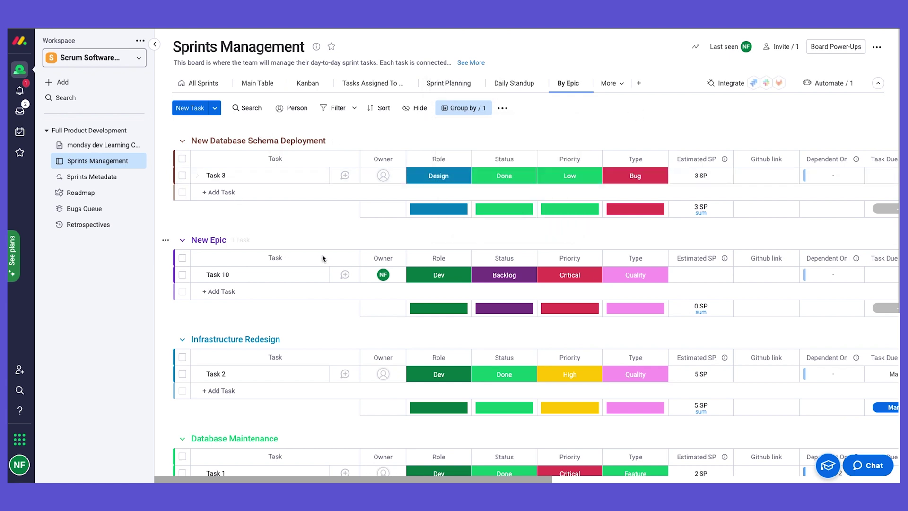
# - Look through the epic groups and their tasks, and reopen the view's grouping settings
pyautogui.scroll(-2, 336, 235)
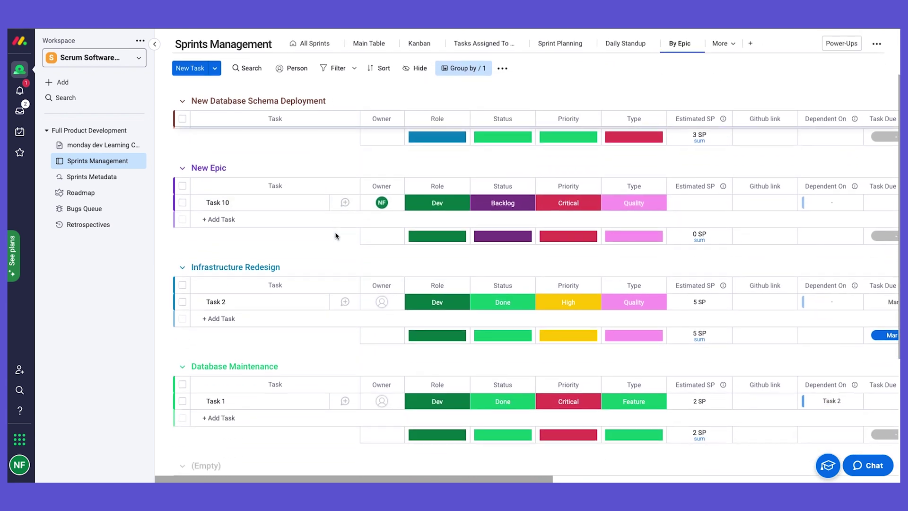
pyautogui.scroll(2, 336, 235)
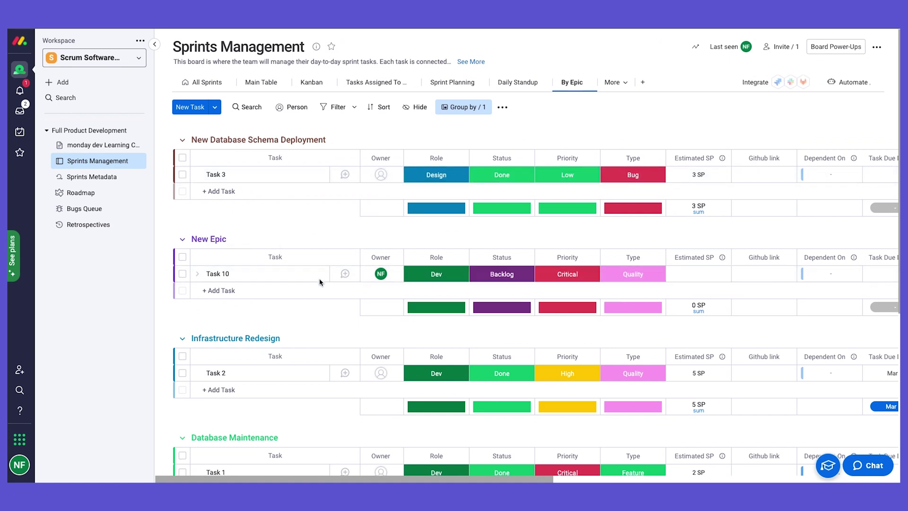
pyautogui.scroll(-1, 314, 237)
pyautogui.scroll(1, 355, 254)
pyautogui.click(464, 108)
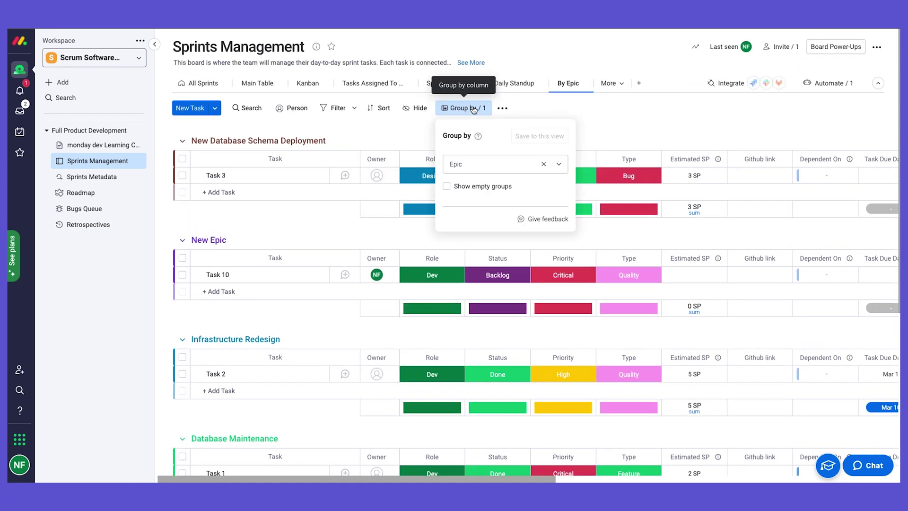
# - Dismiss the grouping settings and show the board's All Sprints view
pyautogui.click(662, 114)
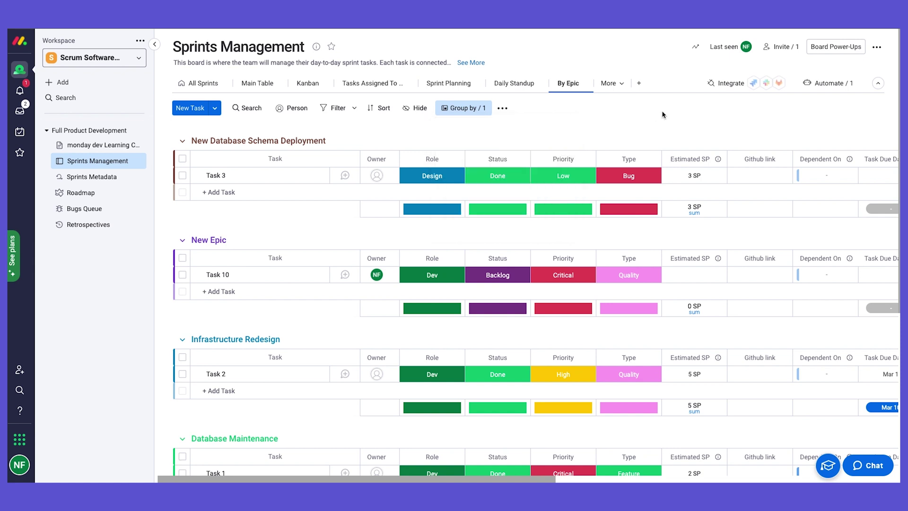
pyautogui.click(190, 85)
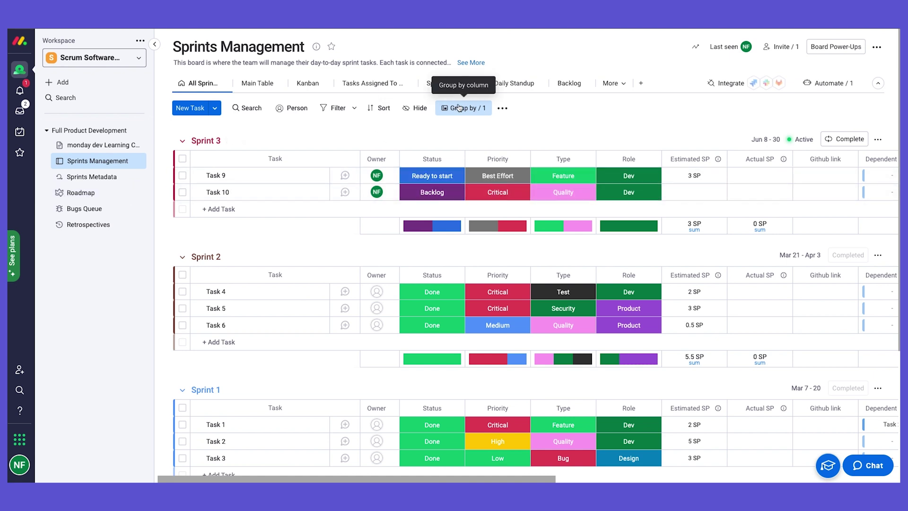
pyautogui.hscroll(-1, 615, 144)
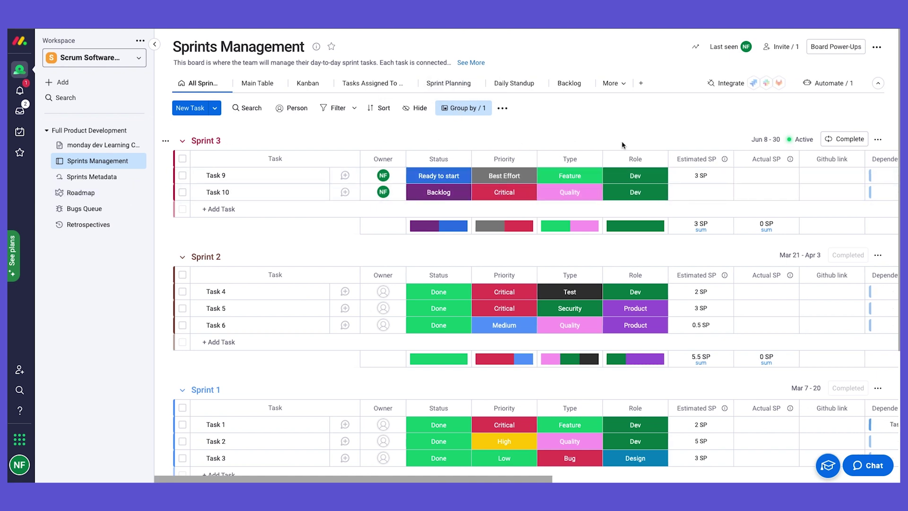
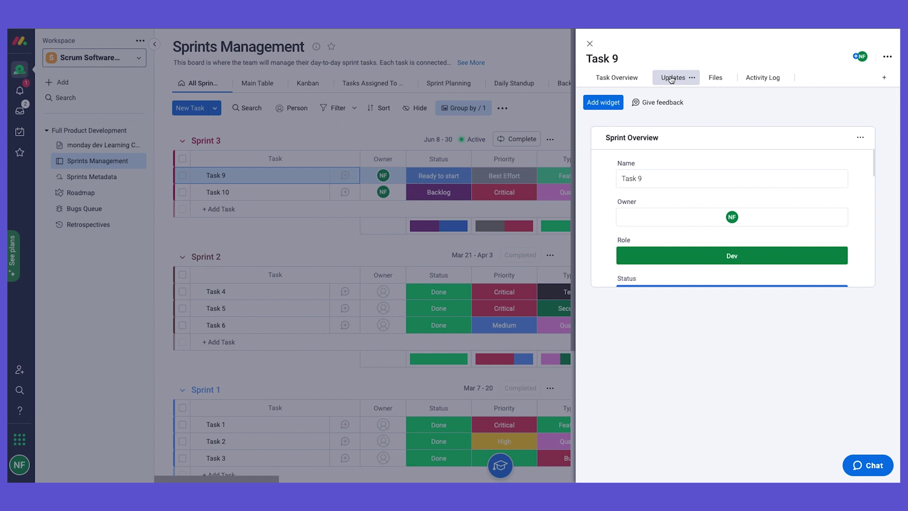
# - Draft an update on Task 9 that mentions the suggested team member, followed by the text "Please help .."
pyautogui.click(671, 78)
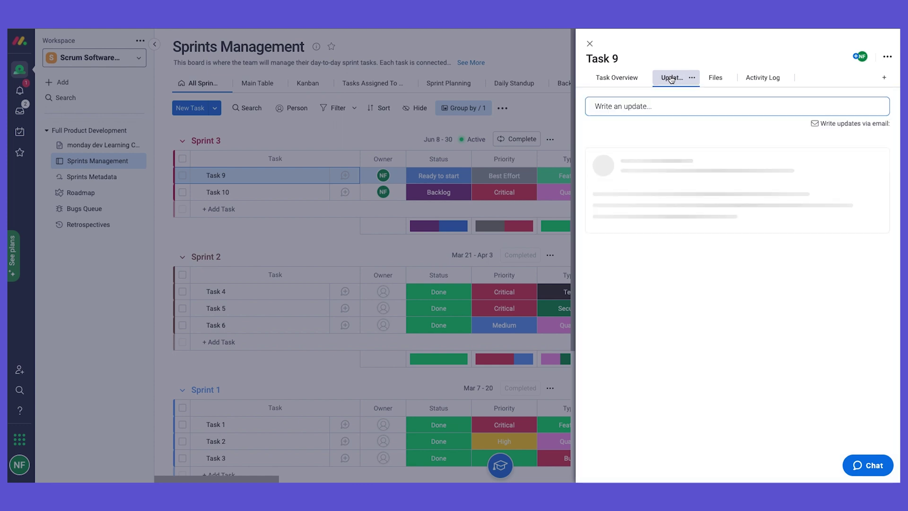
pyautogui.click(667, 106)
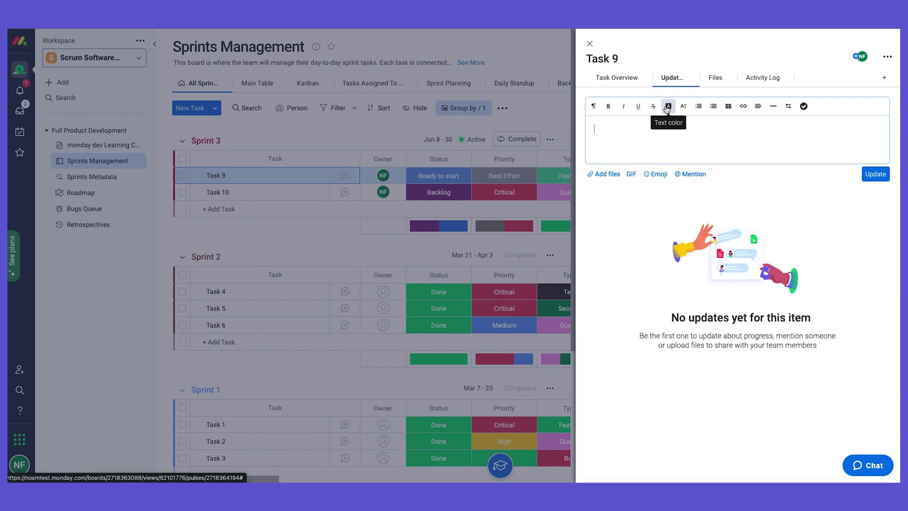
pyautogui.write('@')
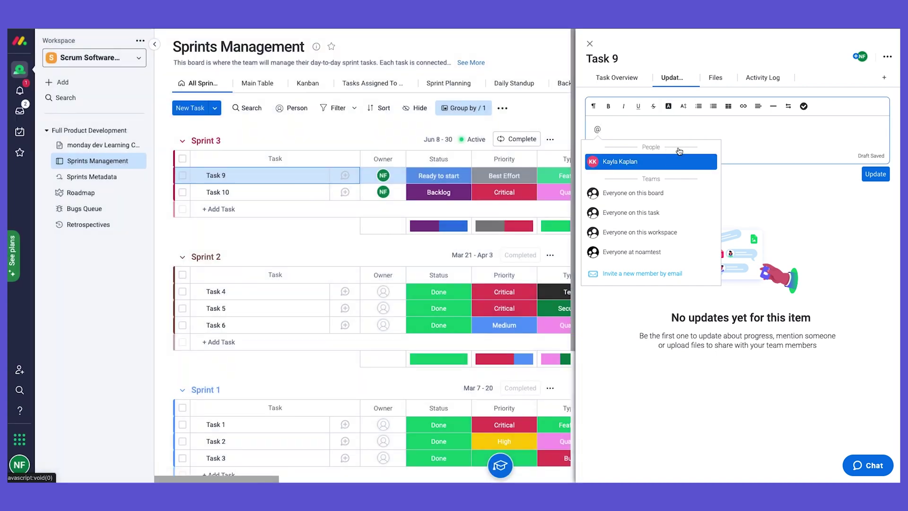
pyautogui.click(671, 161)
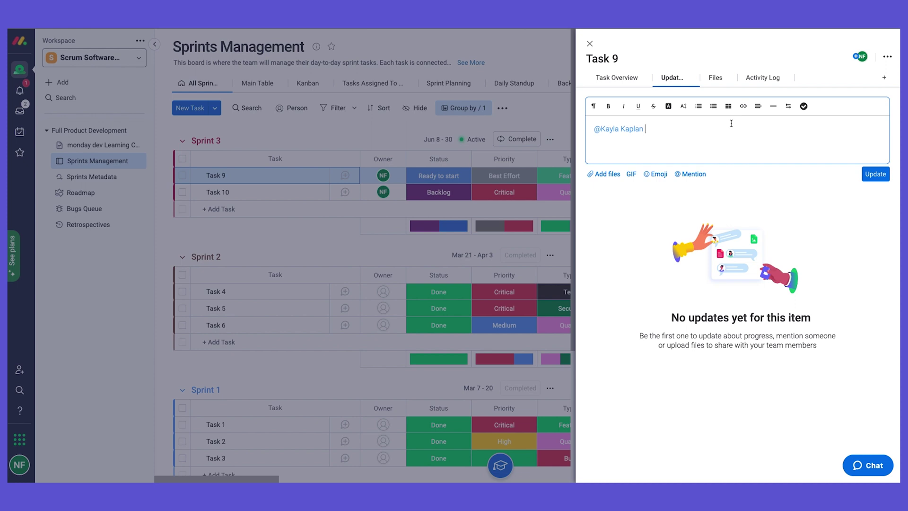
pyautogui.write('pLEASE HELP ..')
pyautogui.moveTo(701, 127); pyautogui.dragTo(644, 129)
pyautogui.write('Pl')
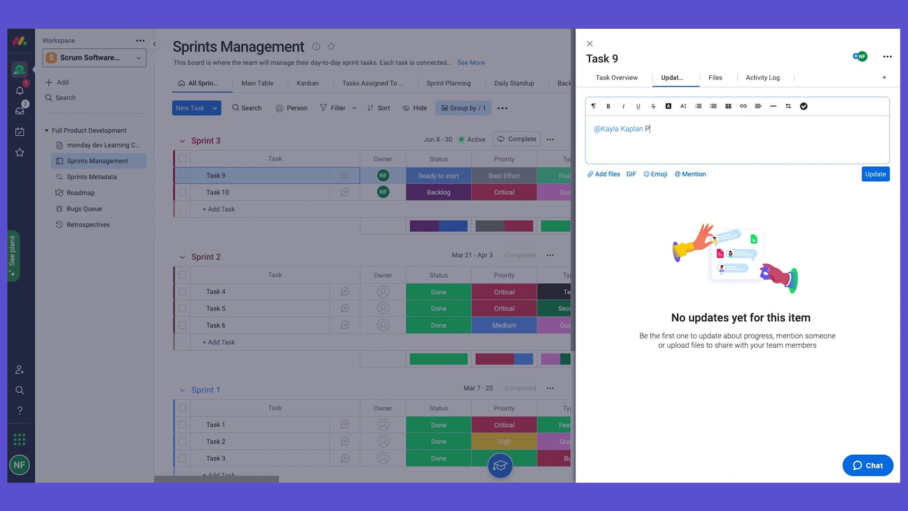
pyautogui.write('ease help ..')
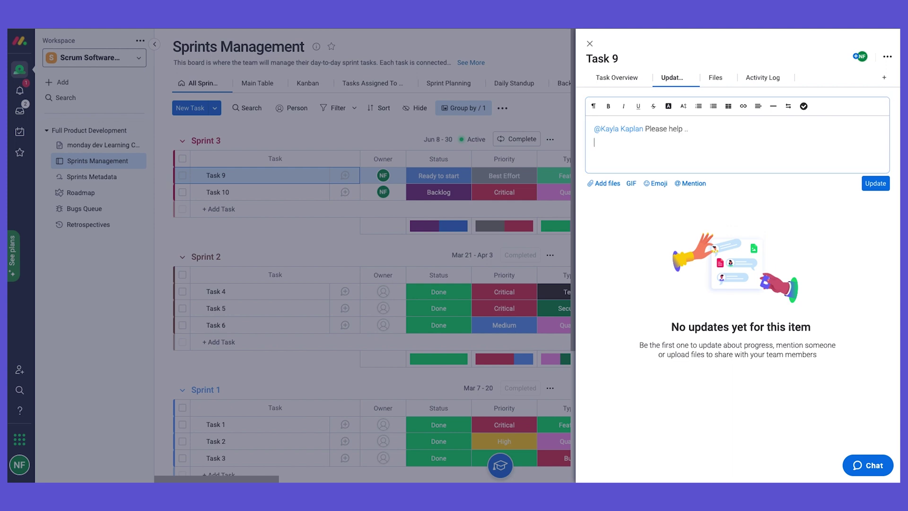
# - Add a checklist with the items 1, 2 and 3 below the text of the Task 9 update
pyautogui.click(803, 106)
pyautogui.write('1')
pyautogui.press('Return')
pyautogui.write('2')
pyautogui.press('Return')
pyautogui.write('3')
pyautogui.press('Return')
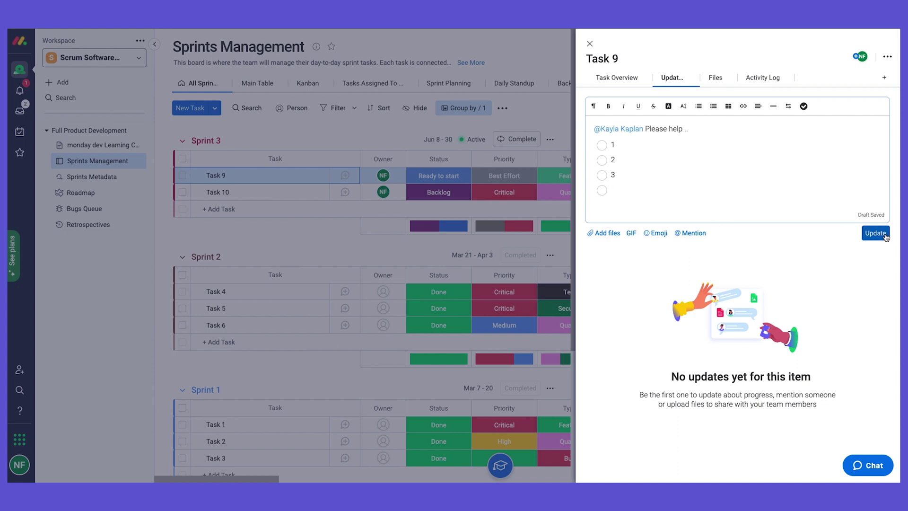
# - Post the update on Task 9 and like it, closing the task's details
pyautogui.click(885, 236)
pyautogui.click(691, 283)
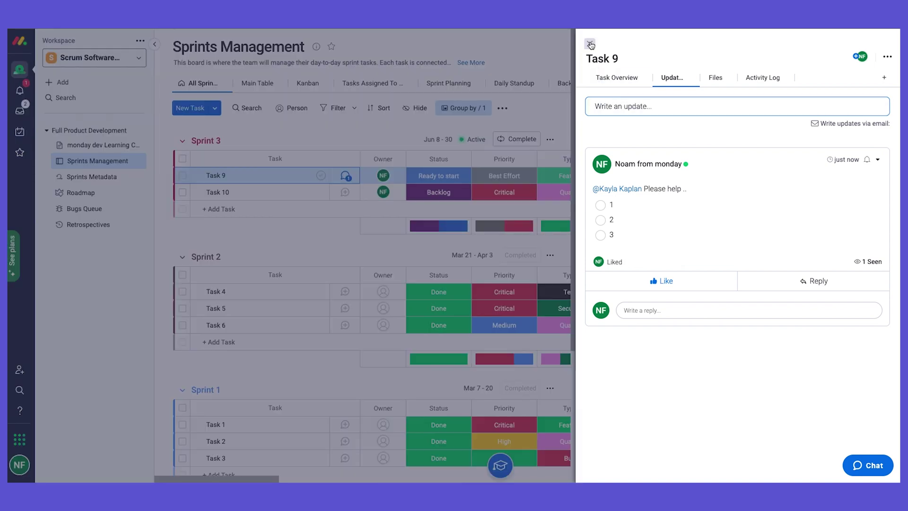
pyautogui.click(590, 45)
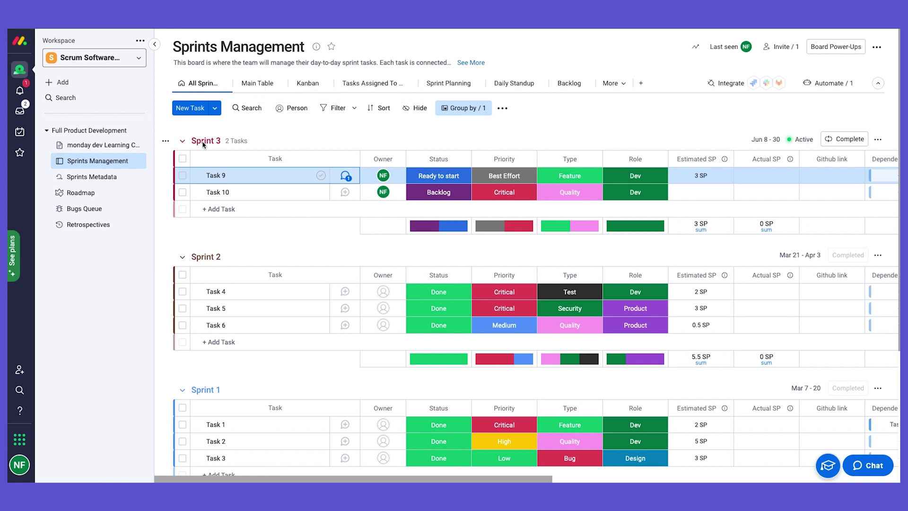
# - Open the Sprints Metadata board and examine its sprint goals, active, timeline, linked tasks, completed and start and end date columns
pyautogui.click(97, 178)
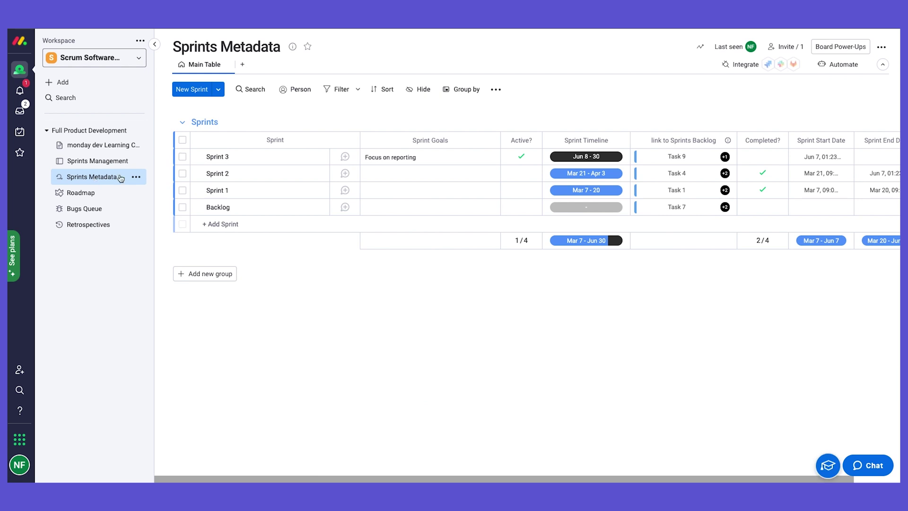
pyautogui.hscroll(2, 800, 240)
pyautogui.hscroll(-2, 800, 240)
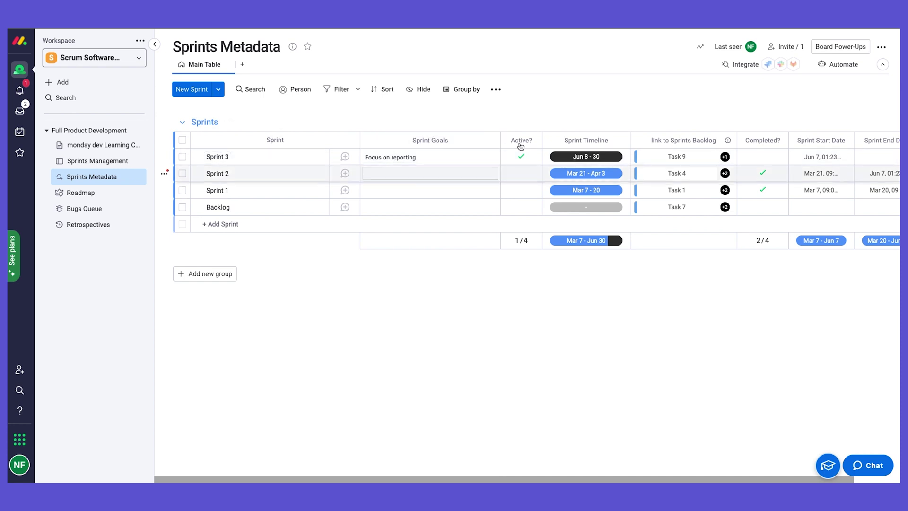
pyautogui.moveTo(505, 149); pyautogui.dragTo(486, 150)
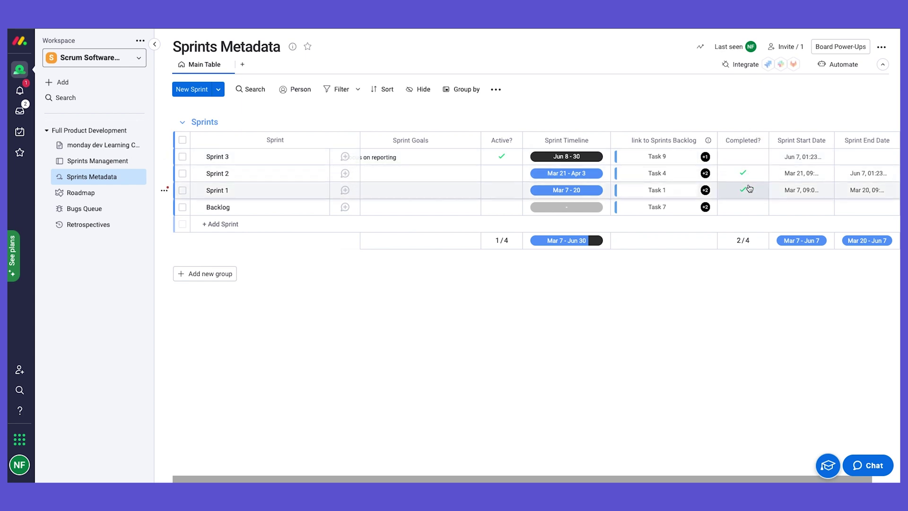
pyautogui.hscroll(2, 750, 189)
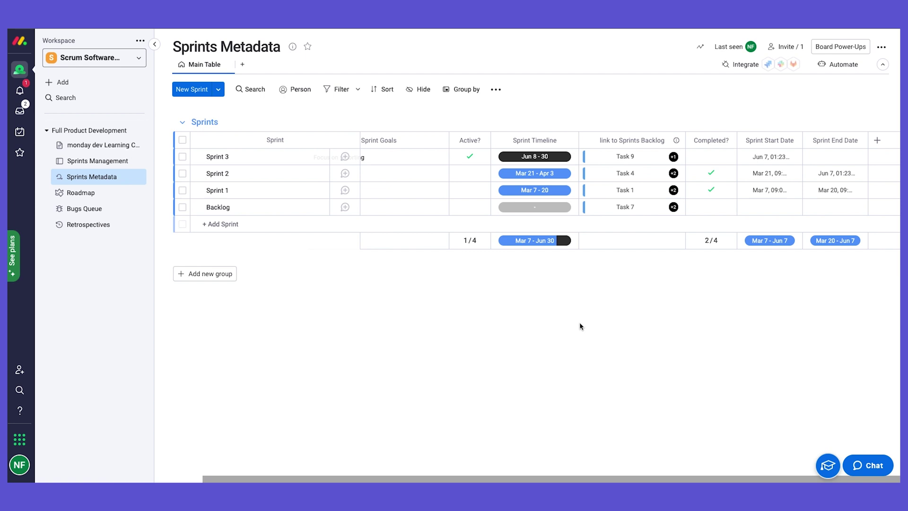
pyautogui.hscroll(-2, 580, 323)
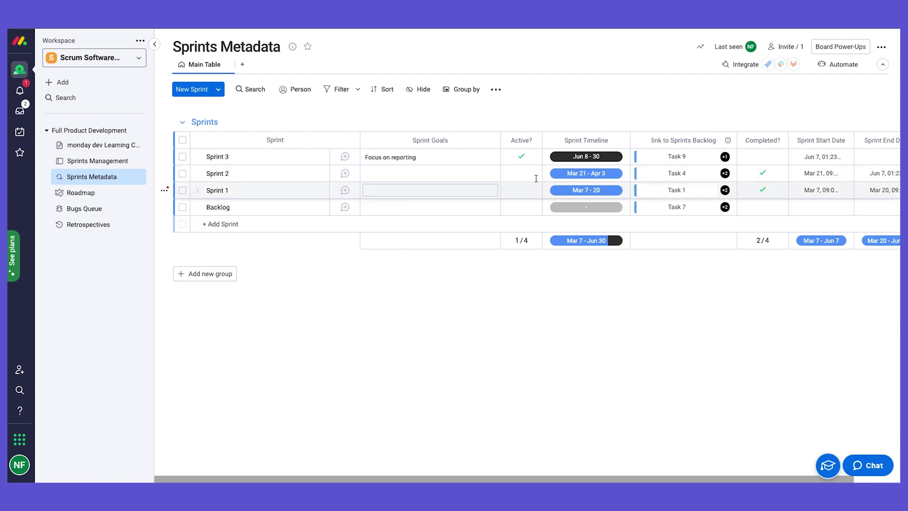
# - Examine the details of Task 9 linked to Sprint 3, and return to the Sprints Management board
pyautogui.click(675, 160)
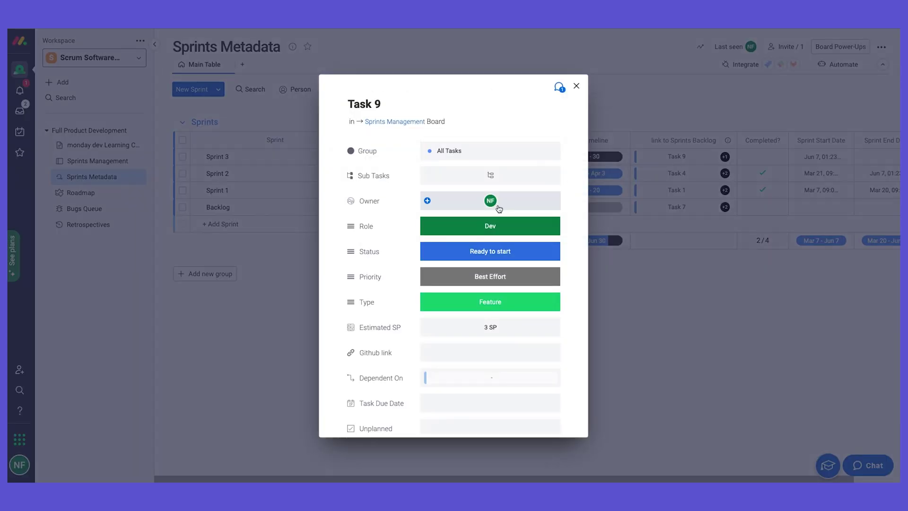
pyautogui.scroll(-3, 497, 206)
pyautogui.scroll(5, 496, 206)
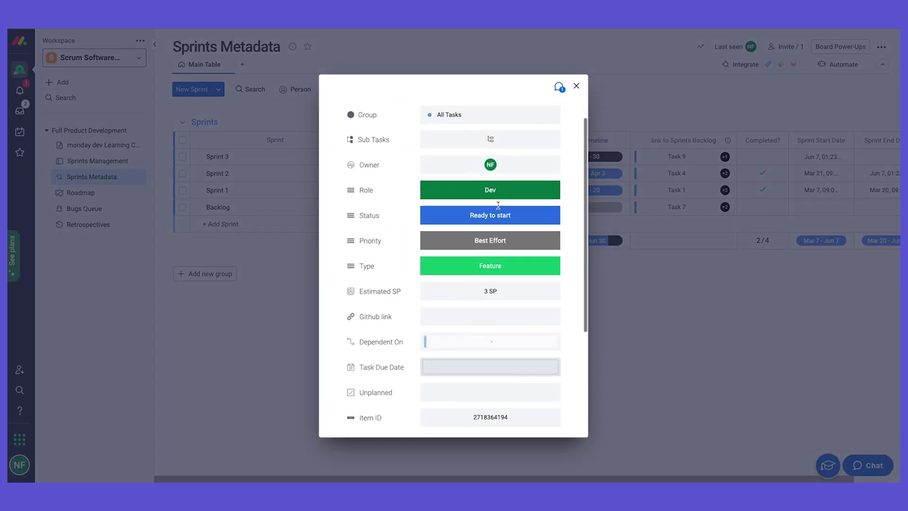
pyautogui.click(577, 87)
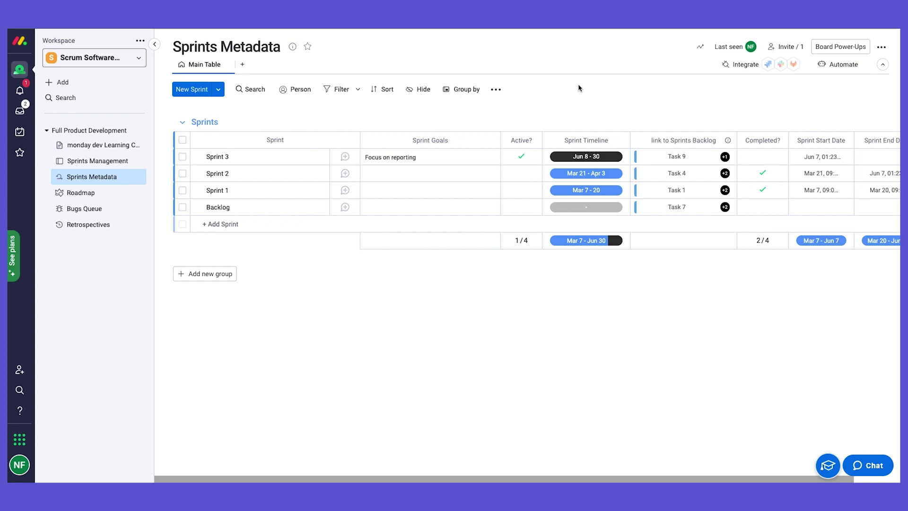
pyautogui.click(91, 160)
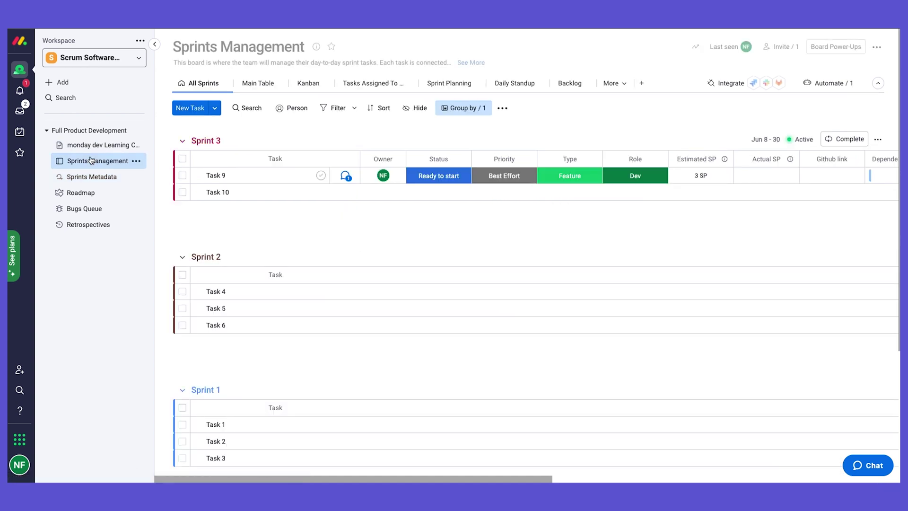